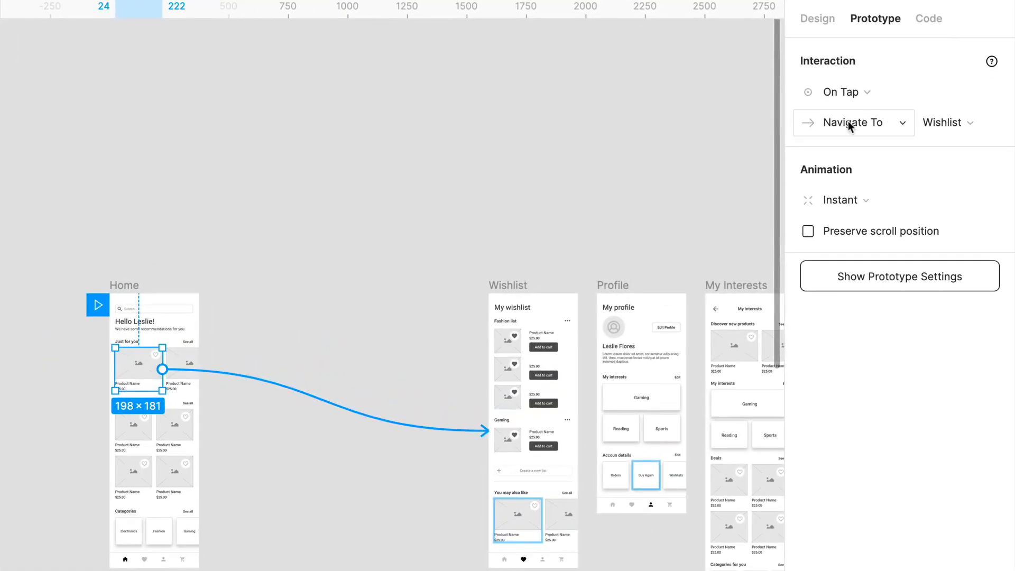
pyautogui.click(848, 122)
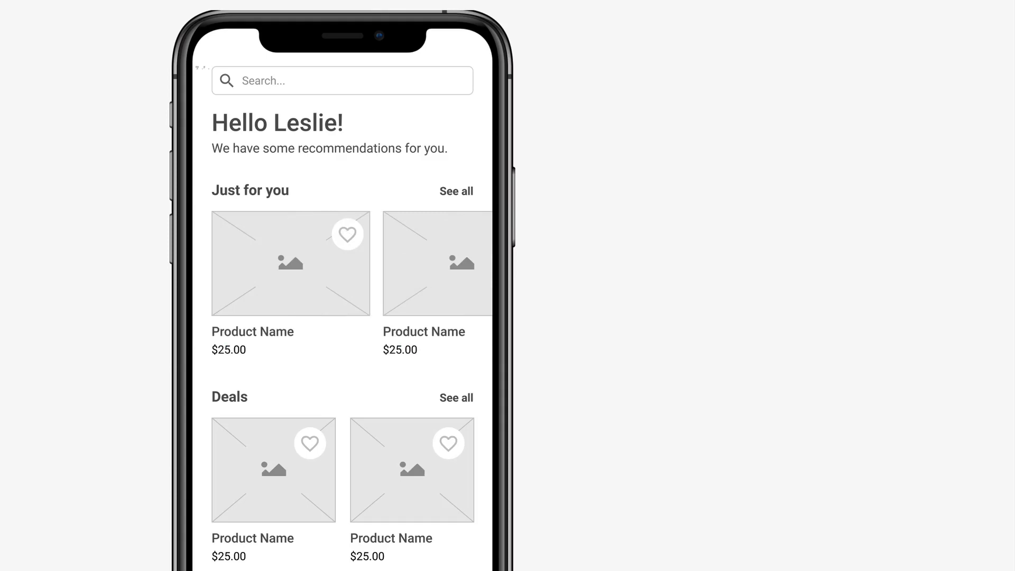
pyautogui.click(392, 412)
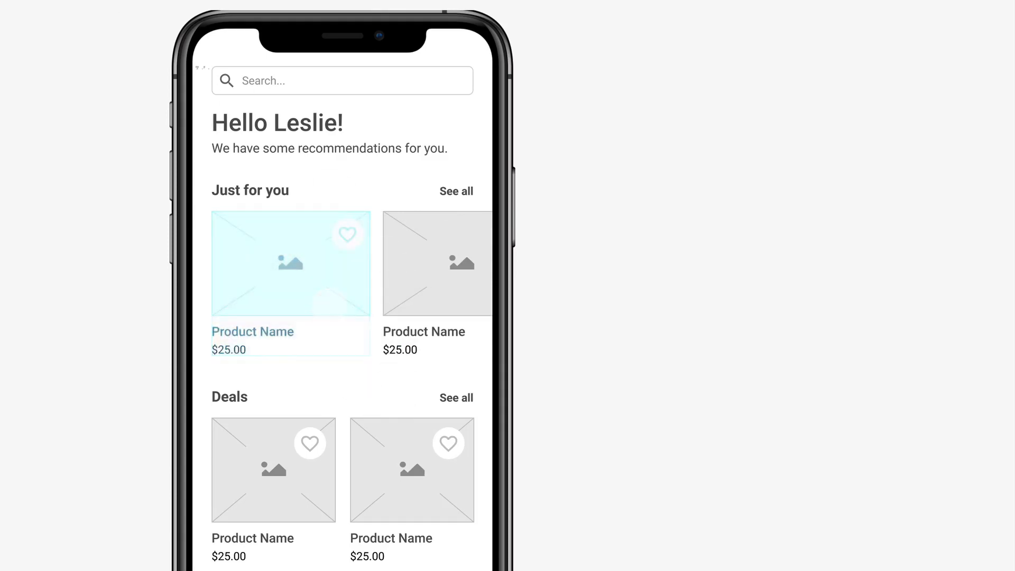
pyautogui.click(328, 305)
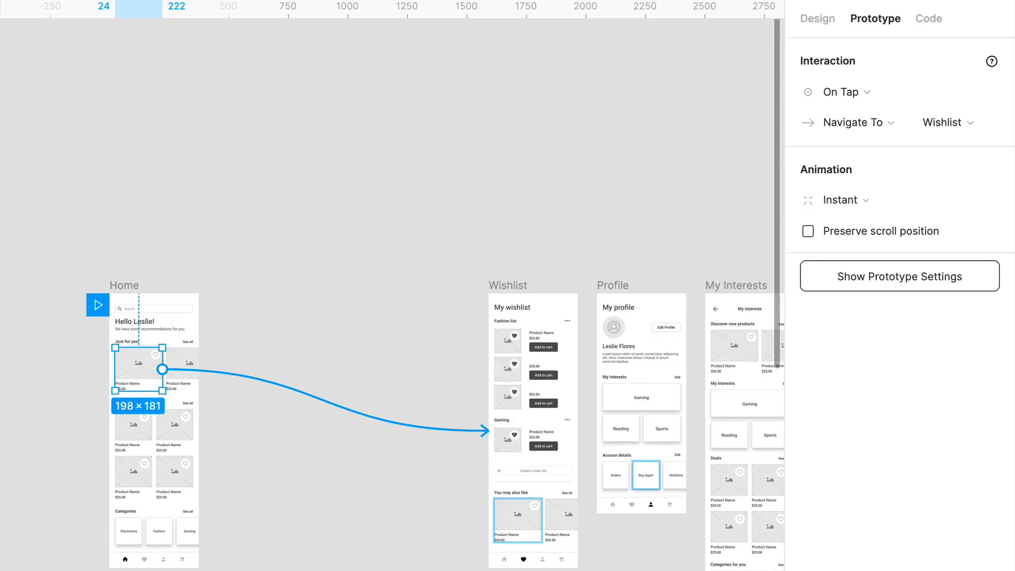
# - Remove the prototype connection from the Home frame's first product card to the Wishlist frame
pyautogui.scroll(-10, 306, 333)
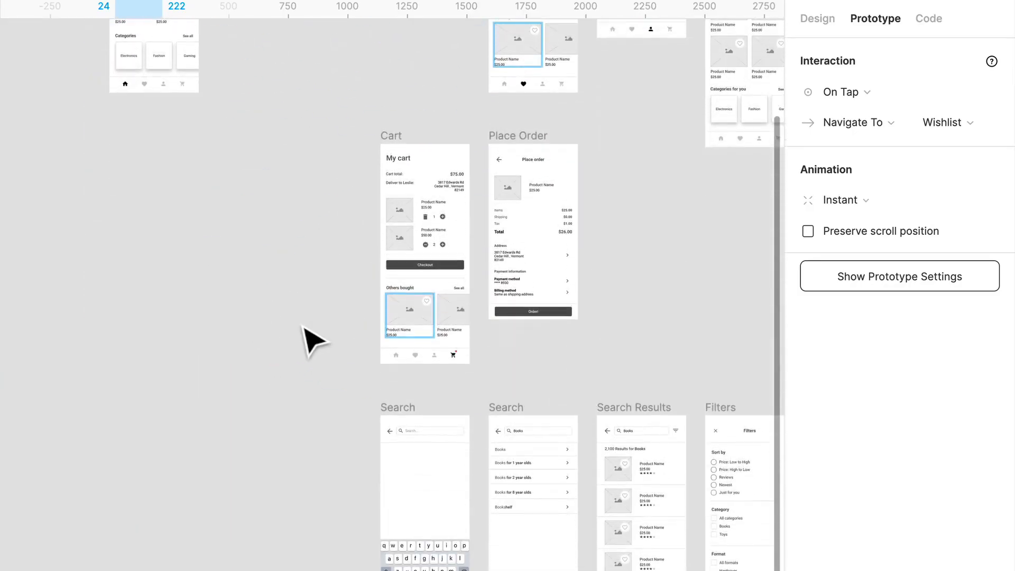
pyautogui.scroll(4, 312, 341)
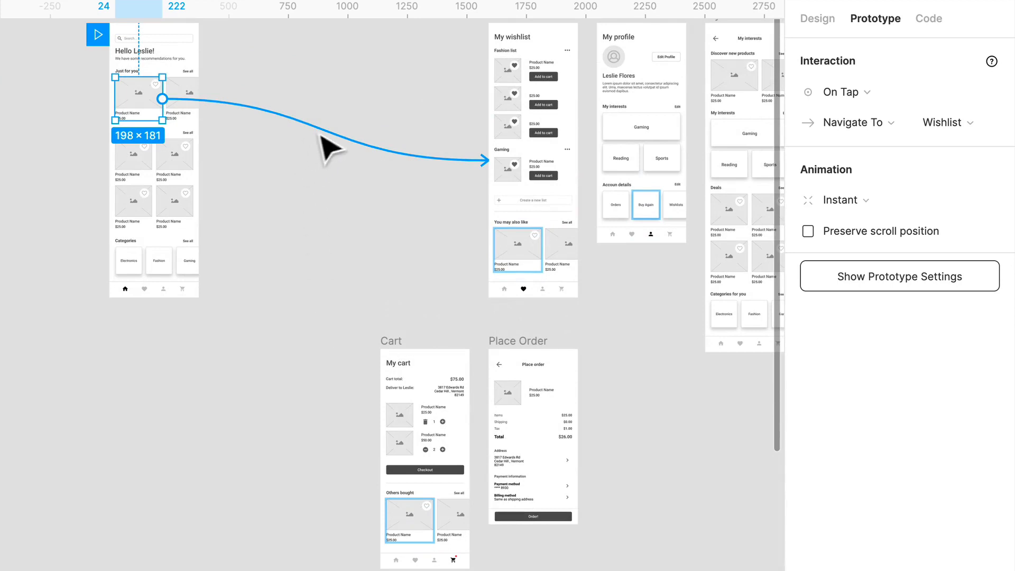
pyautogui.click(422, 160)
pyautogui.hscroll(1, 339, 124)
pyautogui.scroll(2, 111, 74)
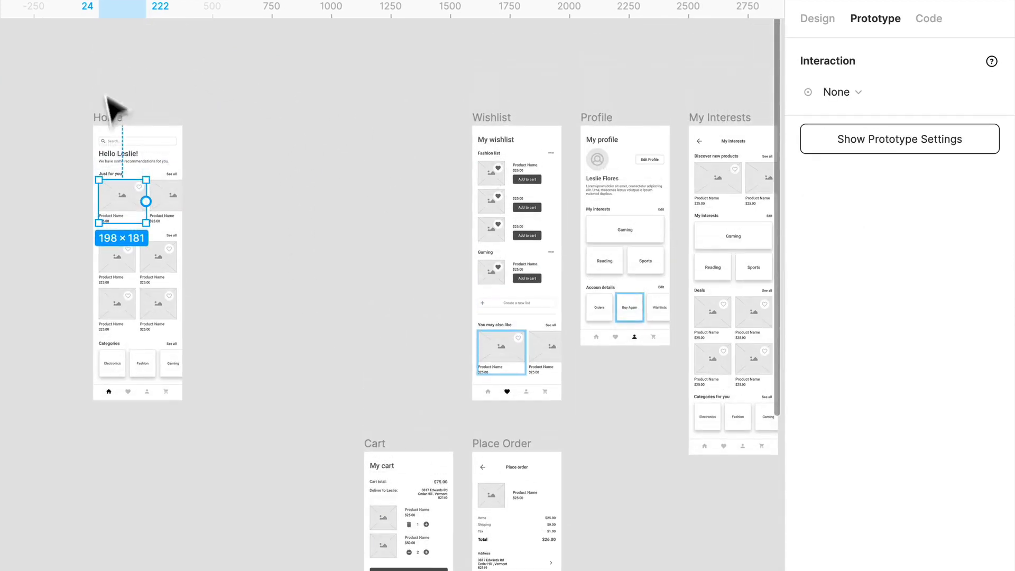
# - Move the Home frame down into the search row, directly before the empty Search frame
pyautogui.moveTo(109, 117); pyautogui.dragTo(173, 570)
pyautogui.scroll(-8, 231, 540)
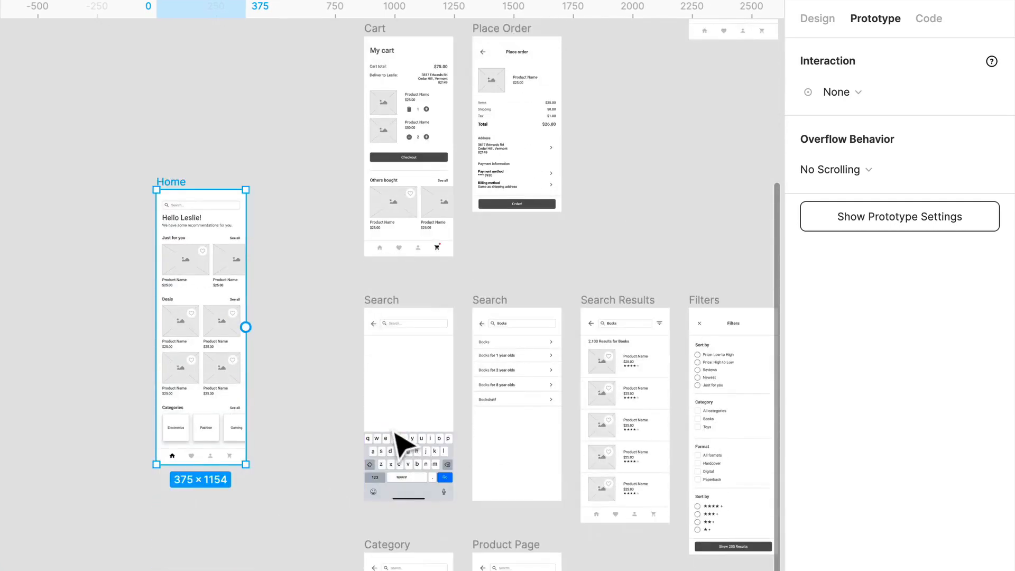
pyautogui.scroll(4, 392, 430)
pyautogui.scroll(3, 158, 212)
pyautogui.moveTo(75, 159); pyautogui.dragTo(206, 343)
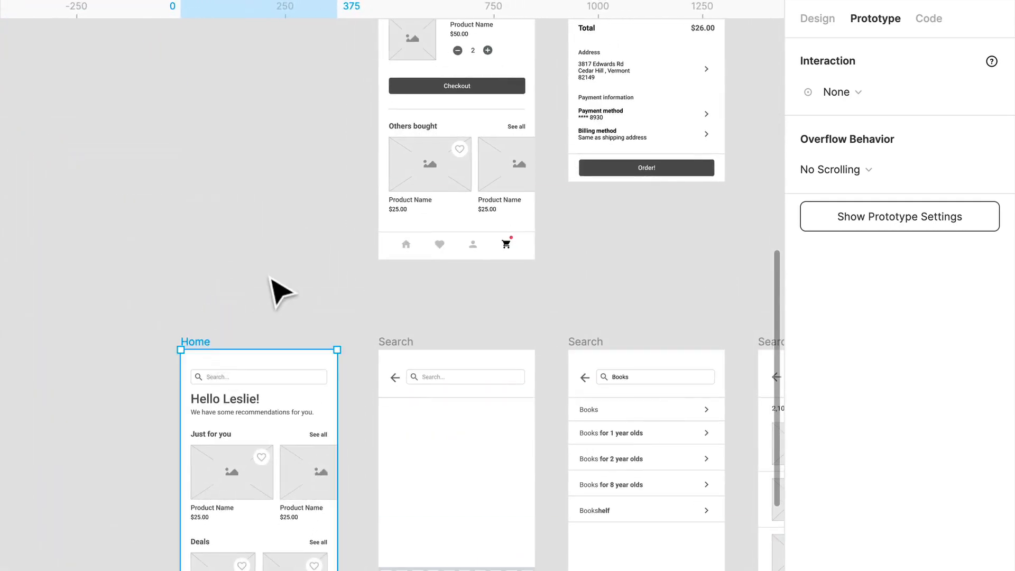
pyautogui.click(270, 278)
pyautogui.scroll(-2, 270, 287)
pyautogui.scroll(3, 271, 287)
pyautogui.hscroll(2, 270, 286)
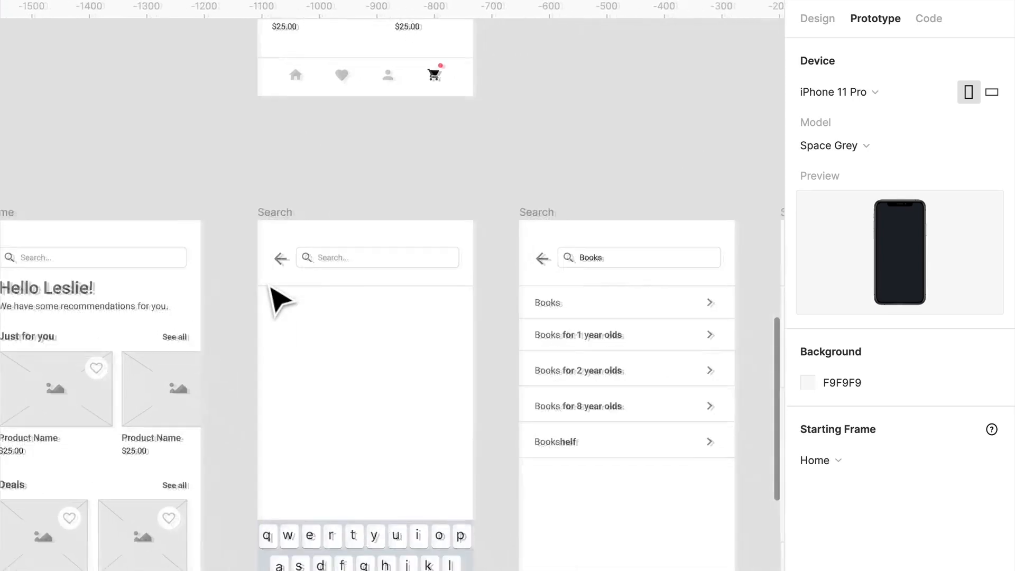
pyautogui.scroll(-5, 267, 288)
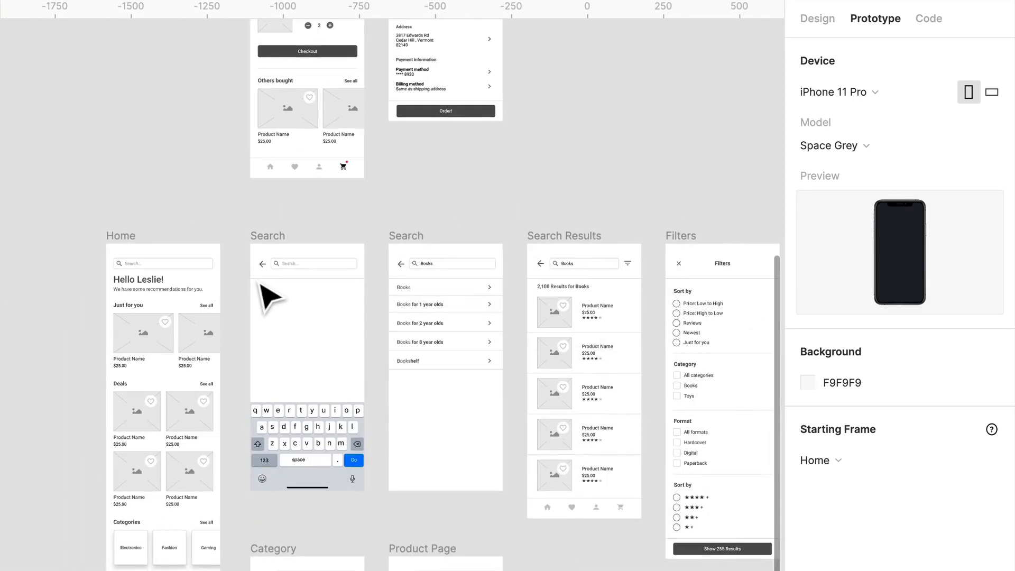
pyautogui.hscroll(2, 303, 345)
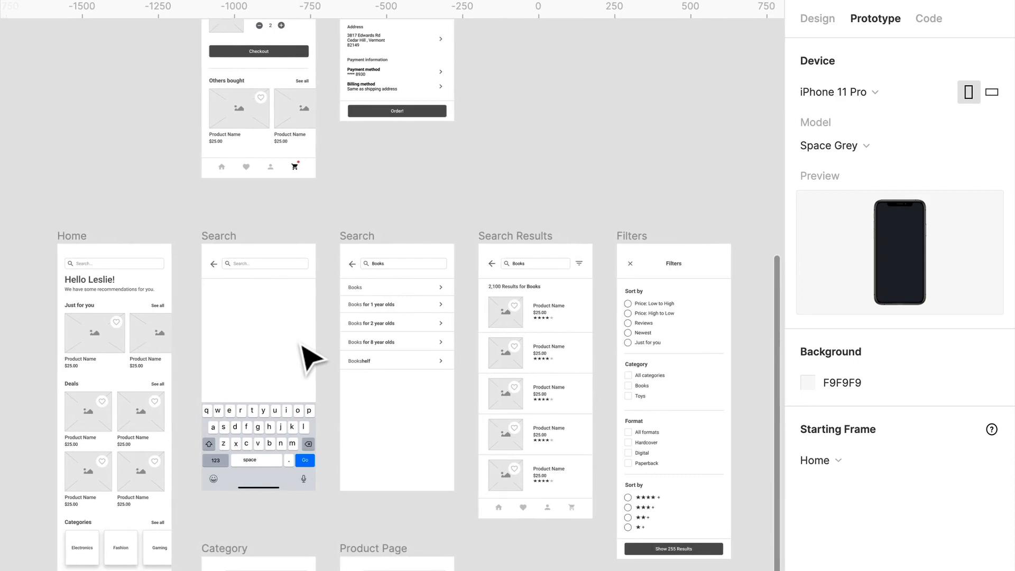
# - Duplicate the Search frame that contains the on-screen keyboard
pyautogui.scroll(-3, 302, 345)
pyautogui.click(275, 422)
pyautogui.click(817, 20)
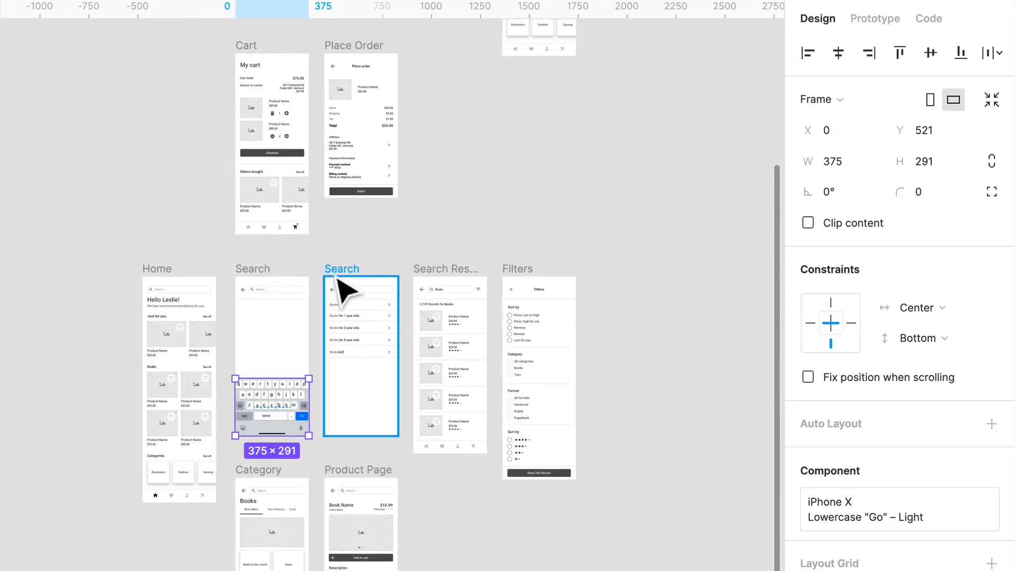
pyautogui.click(258, 280)
pyautogui.hotkey('ctrl', 'd')
pyautogui.hscroll(3, 581, 348)
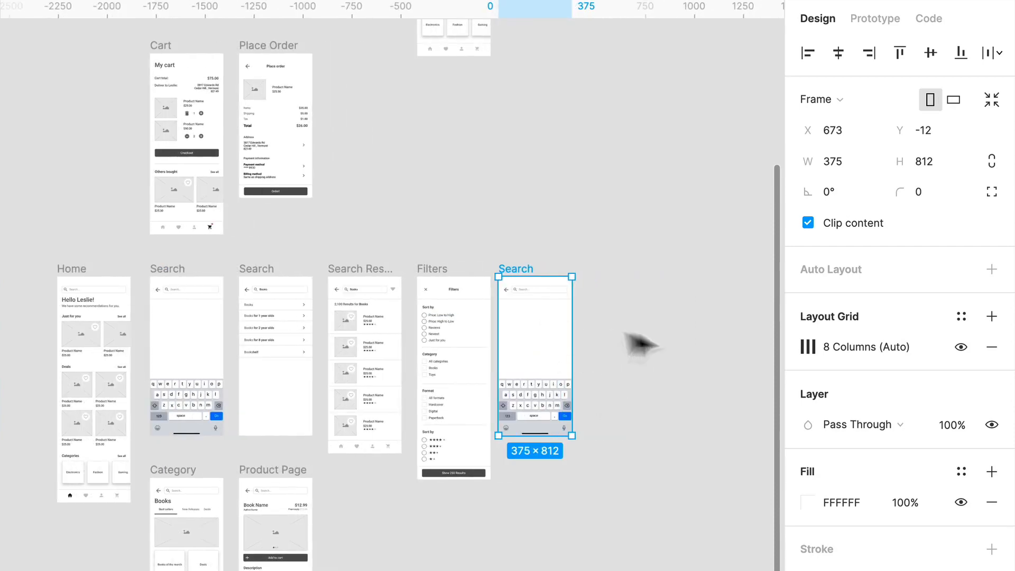
# - Delete the search header elements from the duplicated Search frame and remove the frame's white fill, keeping the keyboard
pyautogui.moveTo(651, 328); pyautogui.dragTo(522, 292)
pyautogui.press('Delete')
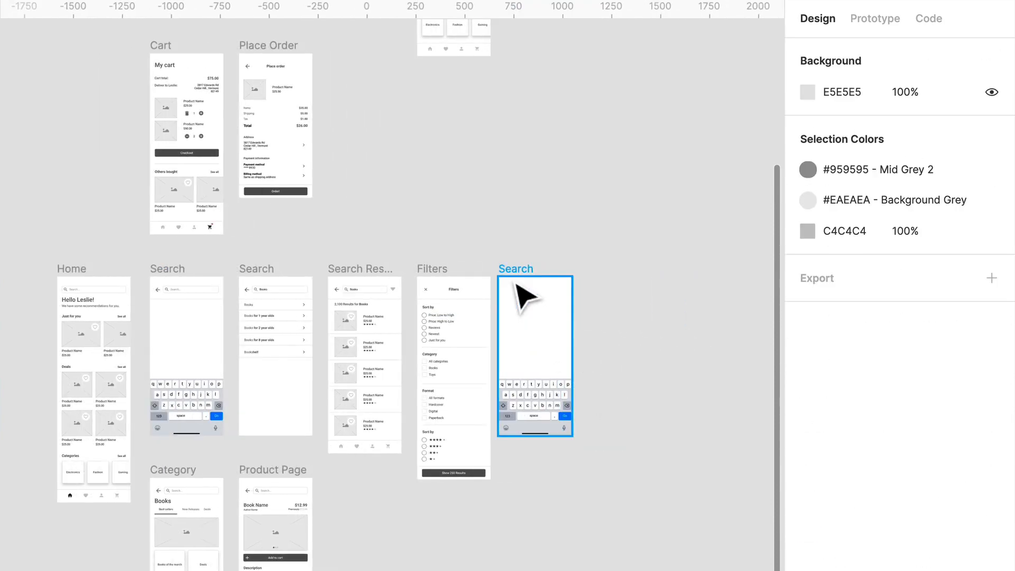
pyautogui.click(517, 286)
pyautogui.click(990, 501)
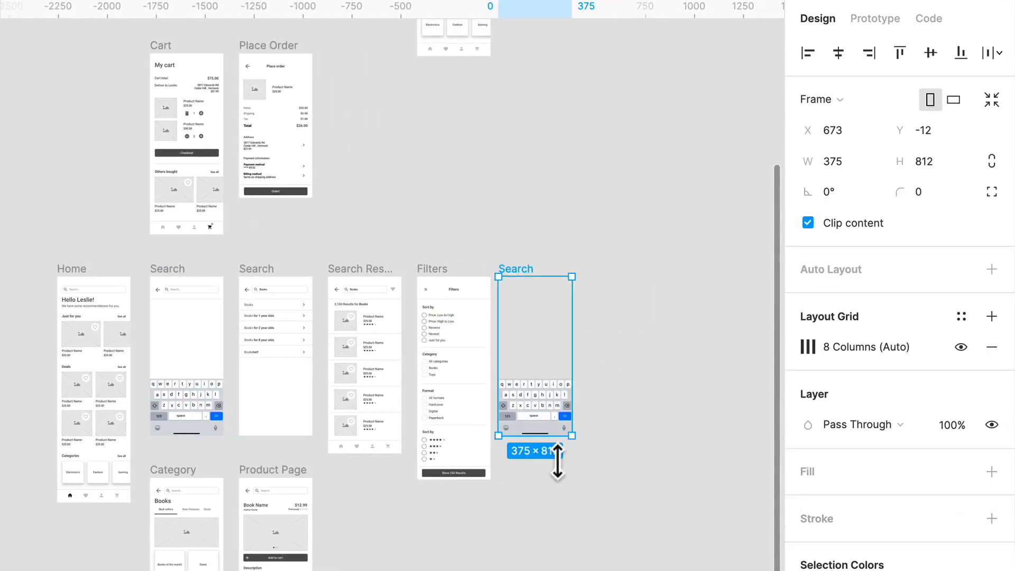
# - Rename the duplicated frame as "Keyboard overlay"
pyautogui.press('super+r')
pyautogui.write('K')
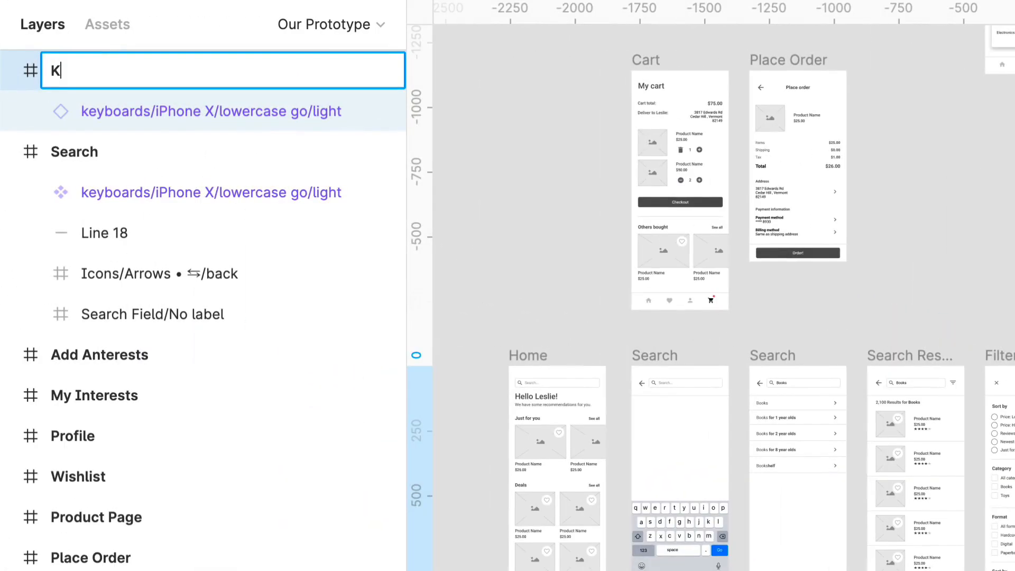
pyautogui.write('eyboard overlay')
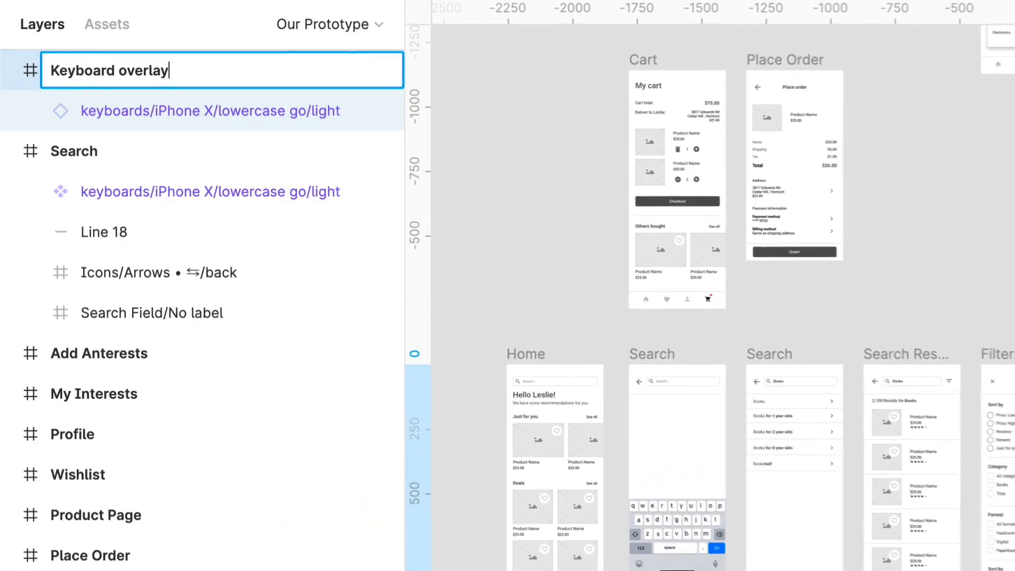
pyautogui.press('Return')
pyautogui.press('Escape')
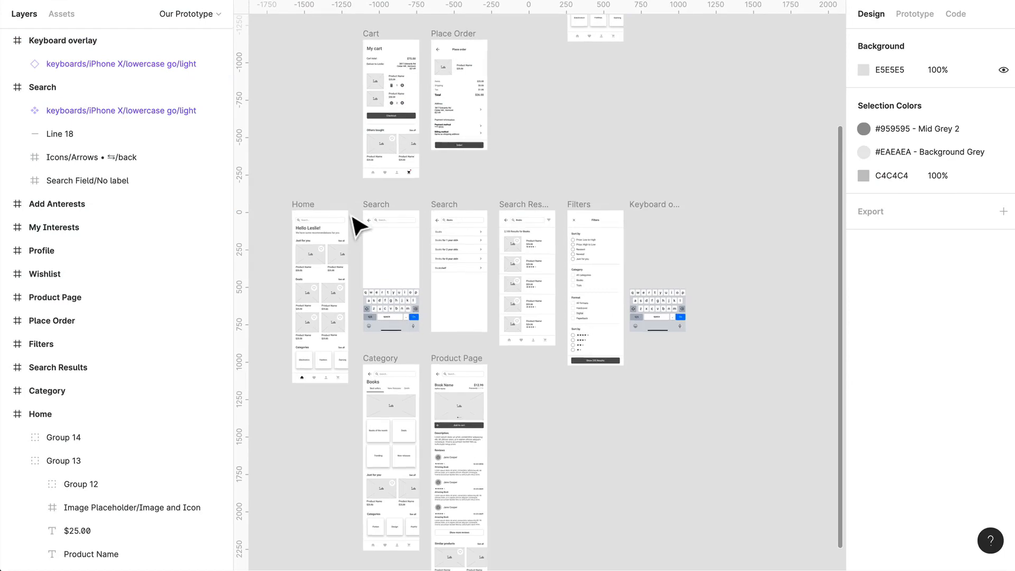
# - Delete the keyboard from the original Search frame
pyautogui.scroll(5, 356, 227)
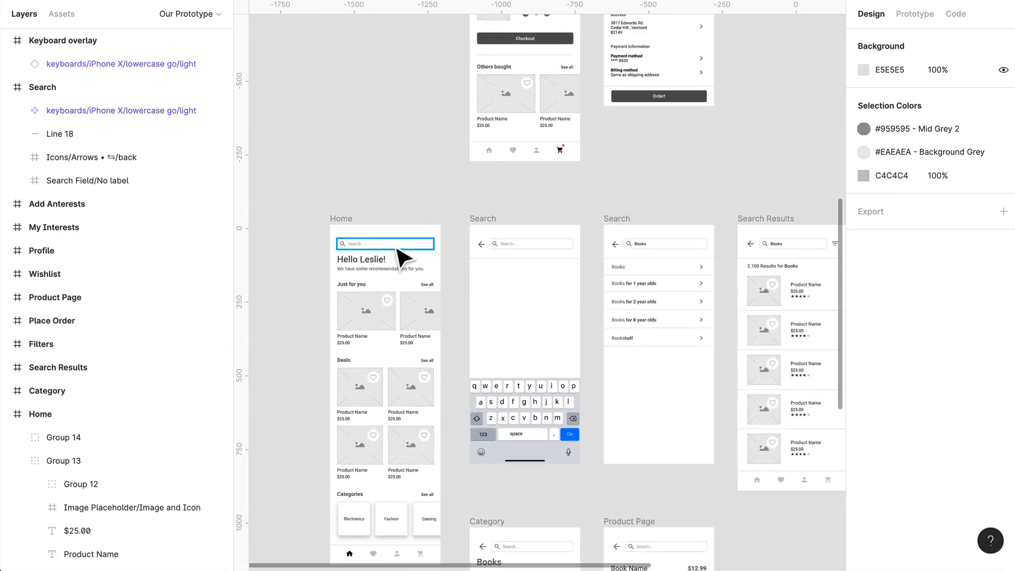
pyautogui.click(514, 419)
pyautogui.press('Delete')
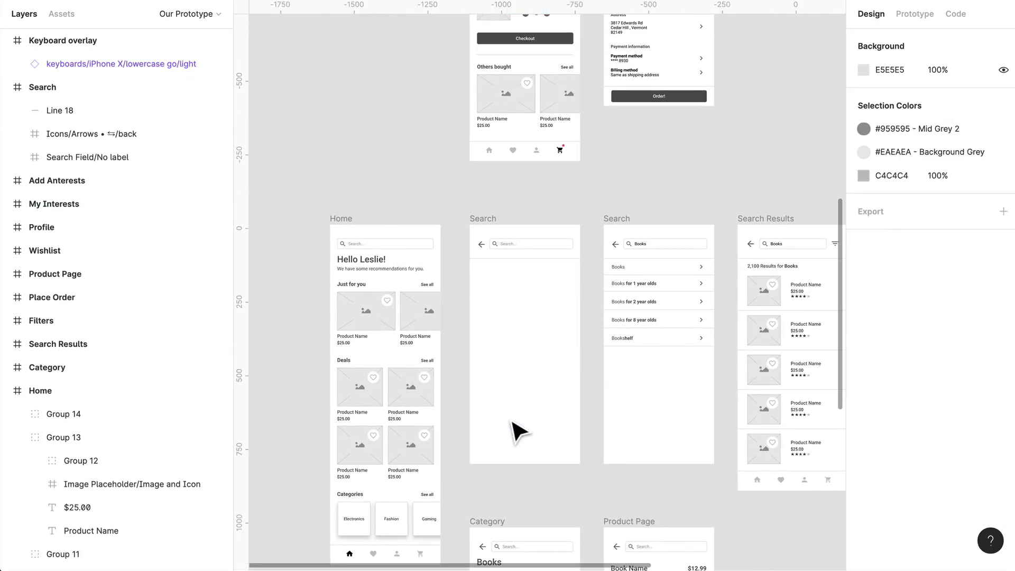
# - Connect the Home frame's search field to the empty Search frame with an On Tap, Navigate To interaction
pyautogui.click(355, 227)
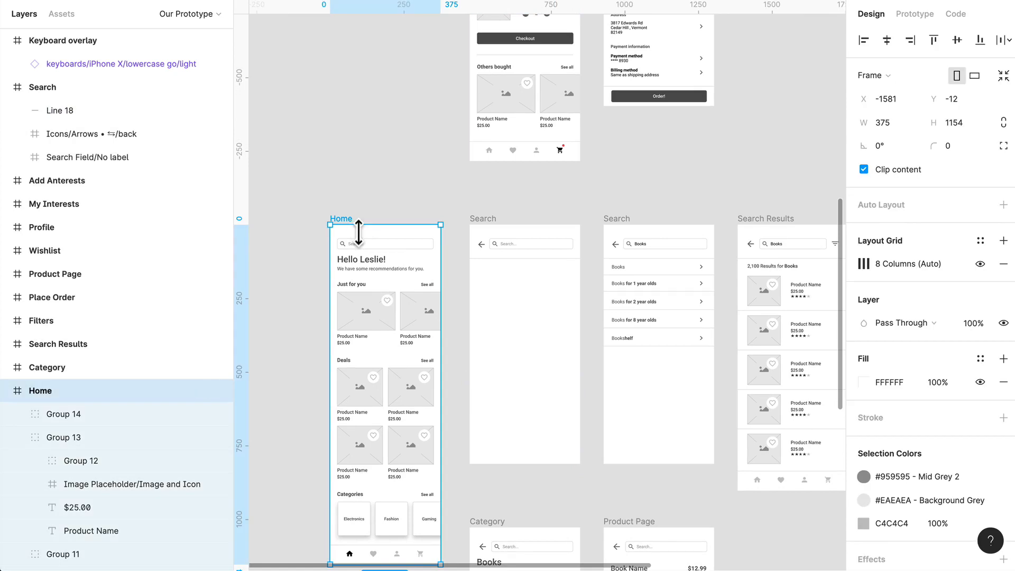
pyautogui.click(389, 248)
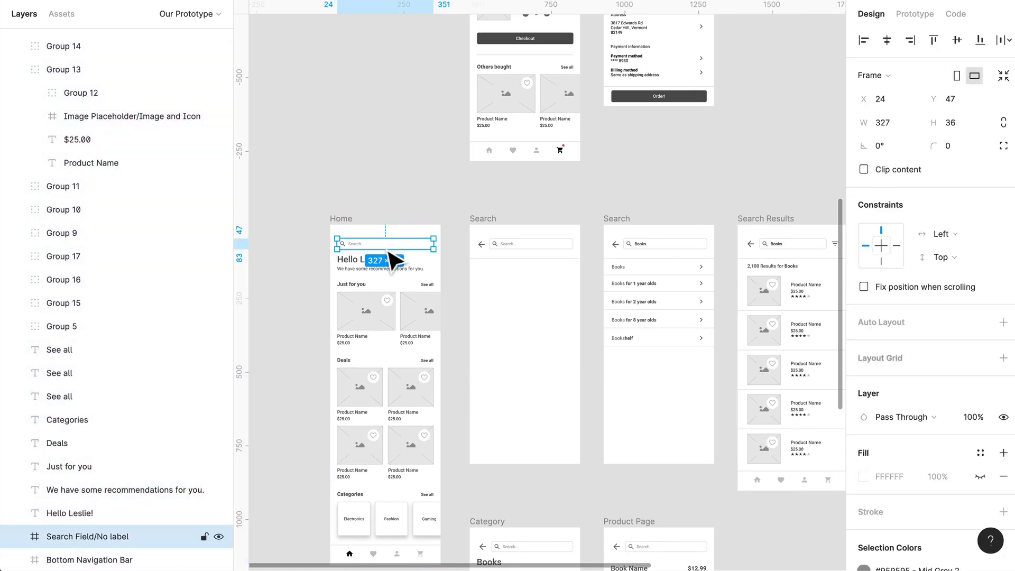
pyautogui.click(915, 15)
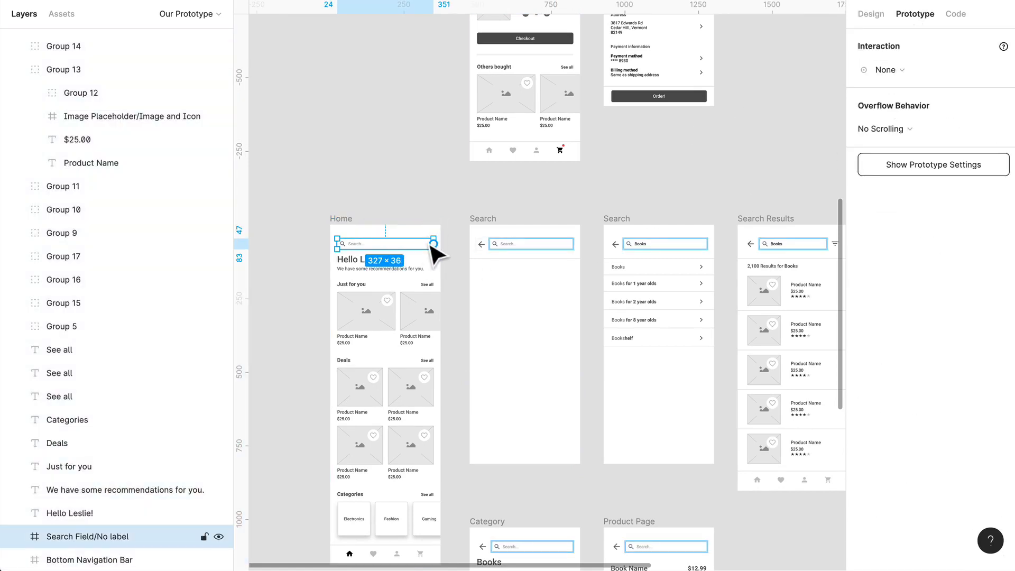
pyautogui.moveTo(440, 251); pyautogui.dragTo(530, 260)
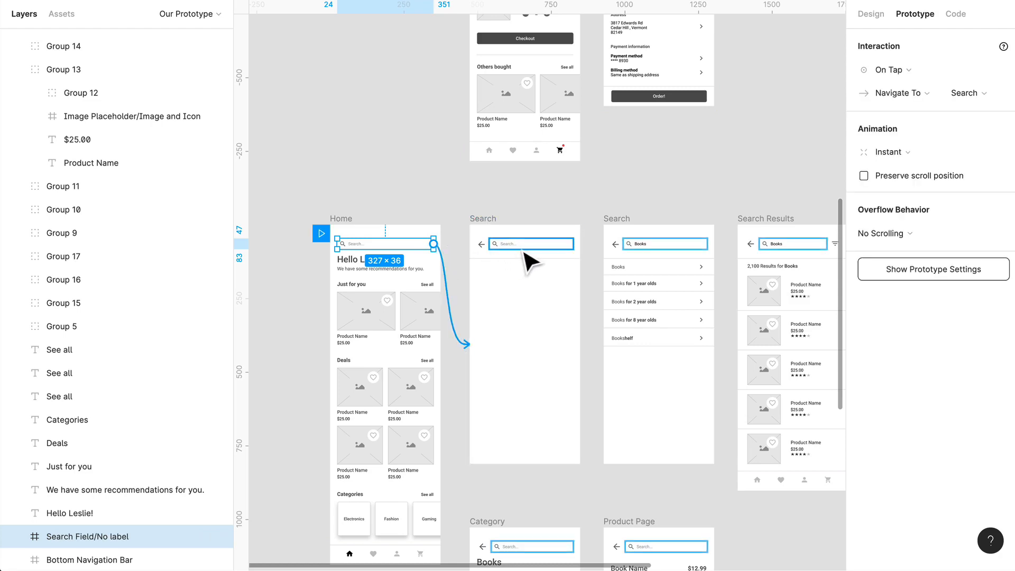
pyautogui.scroll(-1, 367, 259)
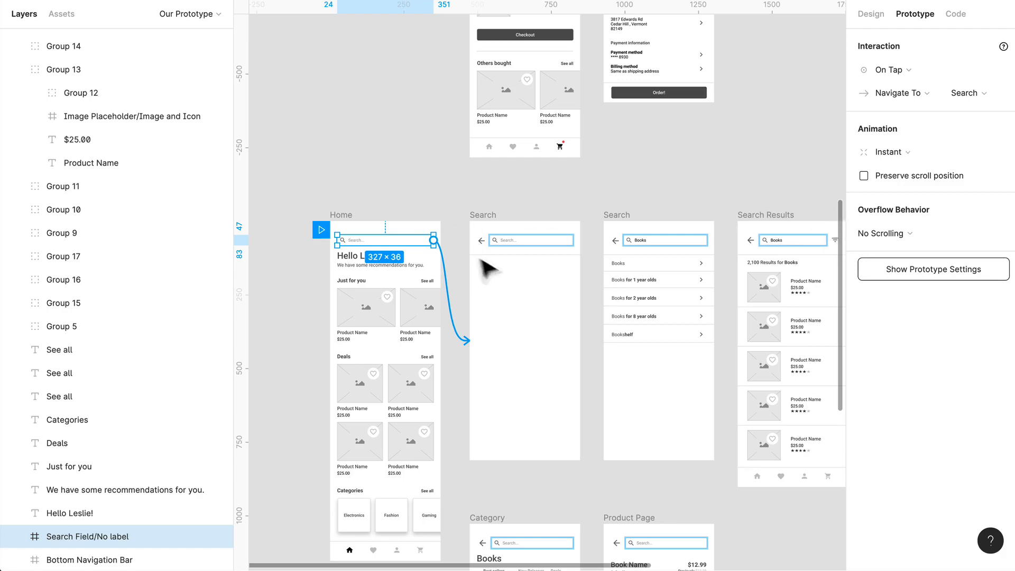
# - Move the Home frame and the empty Search frame together to the left, leaving space before the other search frames
pyautogui.click(497, 231)
pyautogui.scroll(-2, 497, 230)
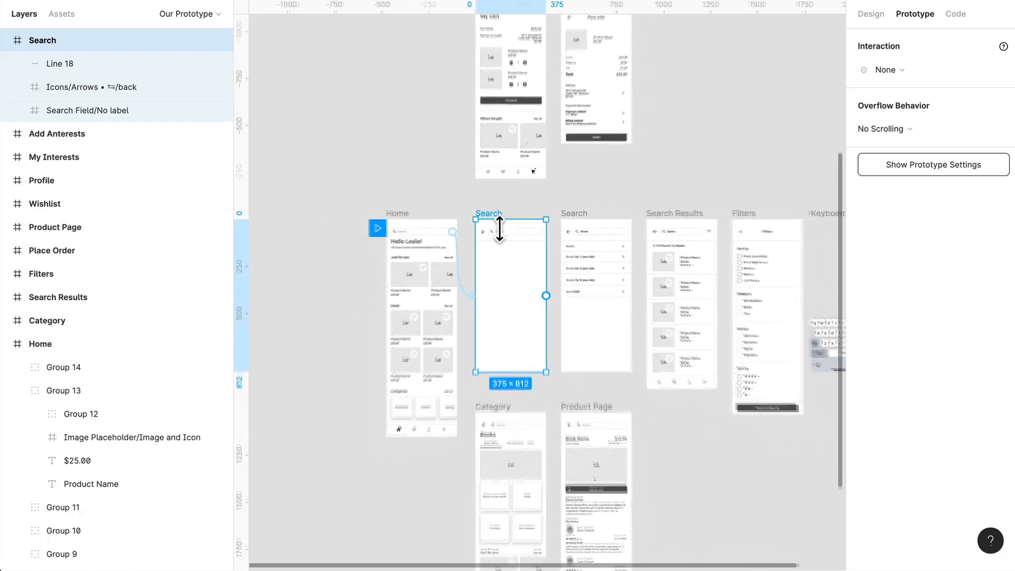
pyautogui.keyDown('shift'); pyautogui.click(399, 217); pyautogui.keyUp('shift')
pyautogui.moveTo(399, 217); pyautogui.dragTo(241, 218)
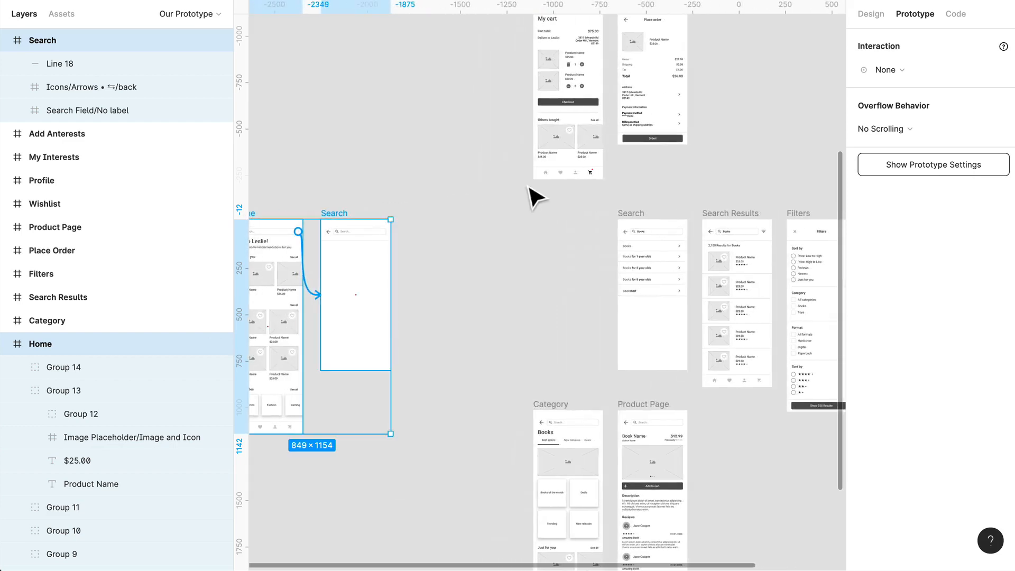
pyautogui.click(530, 188)
# - Move the Keyboard overlay frame next to the empty Search frame, aligned with its top edge
pyautogui.hscroll(3, 531, 190)
pyautogui.moveTo(713, 215); pyautogui.dragTo(396, 243)
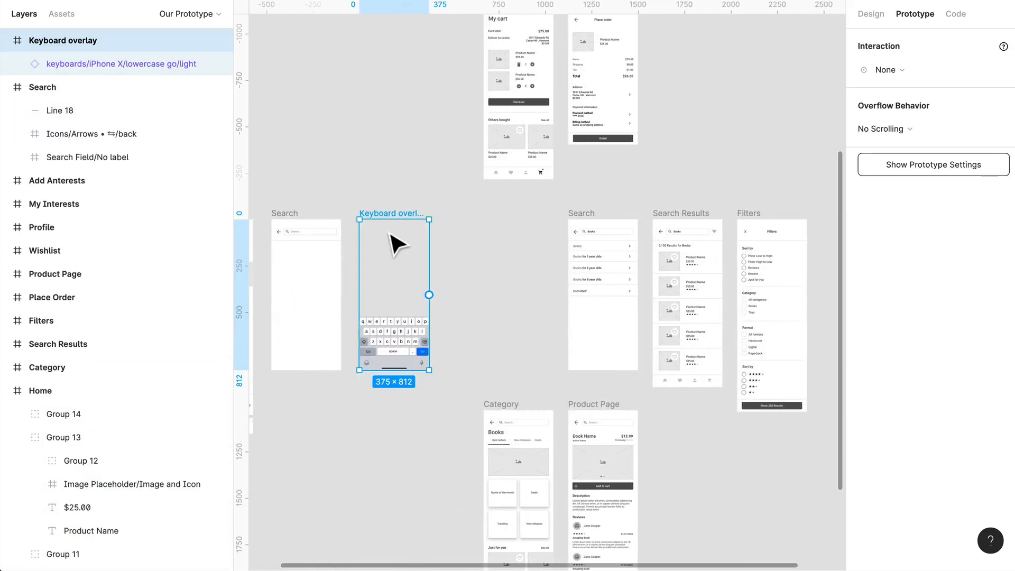
pyautogui.hscroll(-3, 442, 261)
pyautogui.scroll(5, 442, 260)
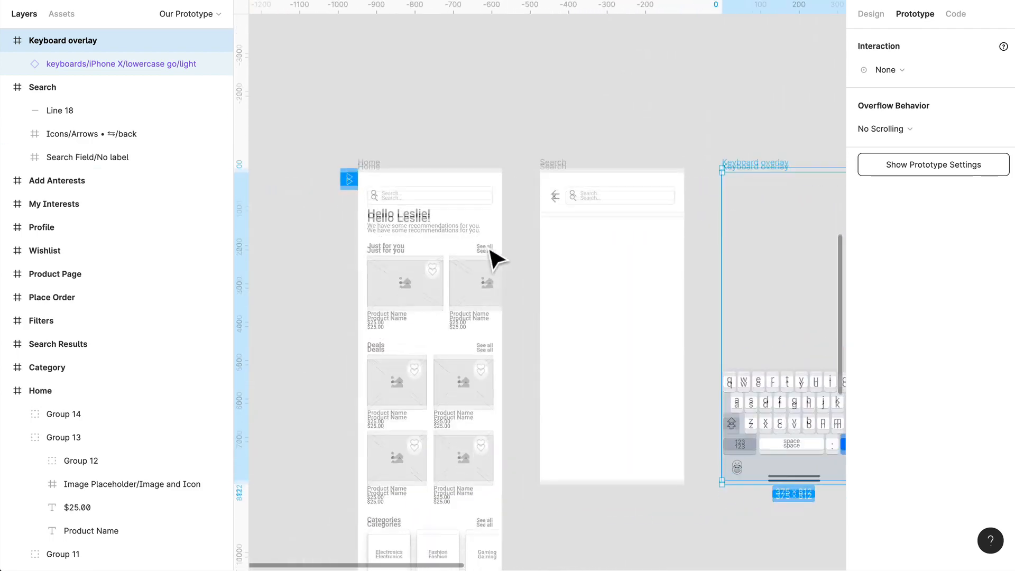
pyautogui.scroll(-1, 489, 249)
pyautogui.hscroll(2, 503, 250)
pyautogui.press('Escape')
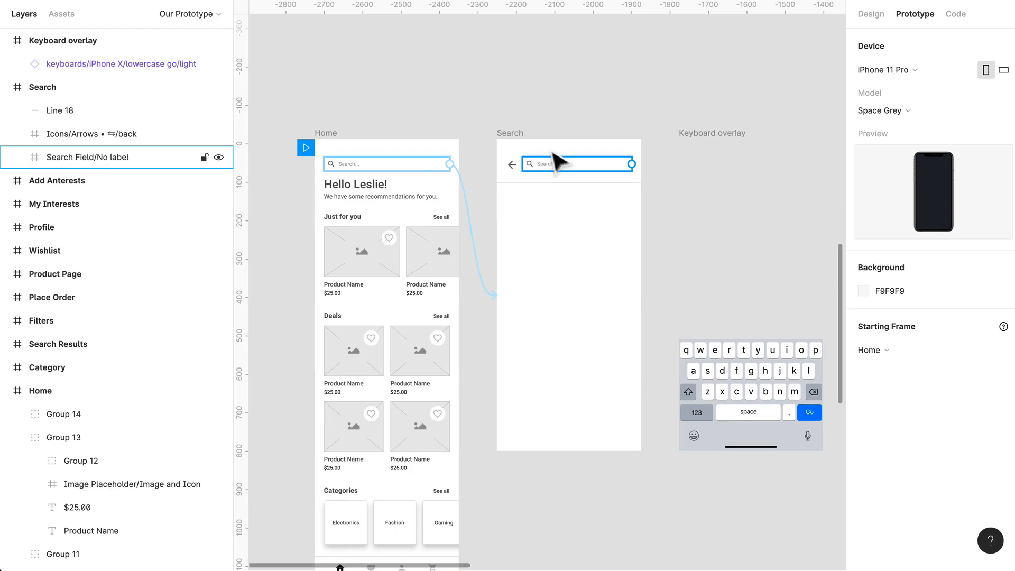
# - Give the empty Search frame an After Delay interaction with a delay of 800 ms
pyautogui.click(528, 144)
pyautogui.click(886, 70)
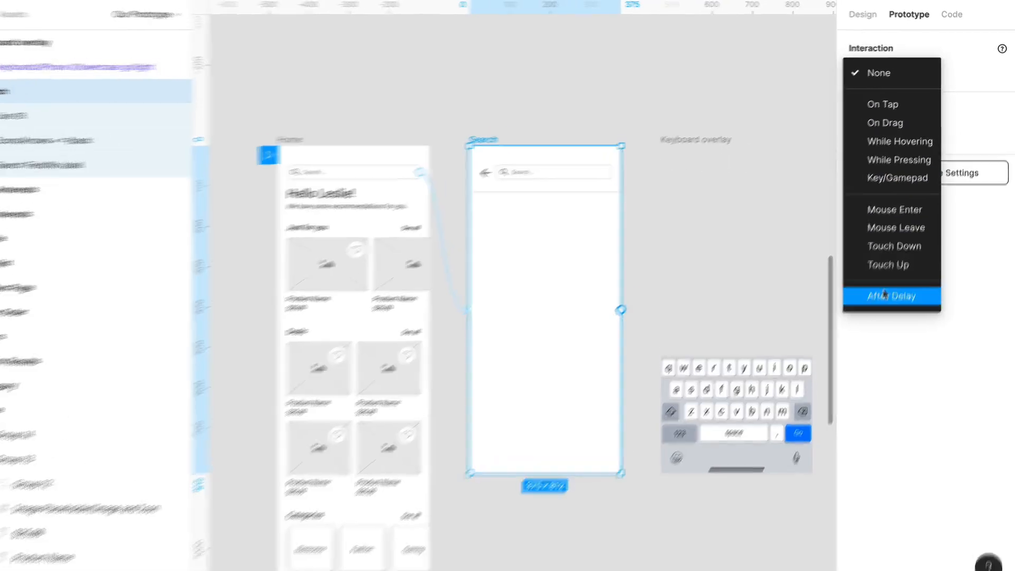
pyautogui.click(889, 294)
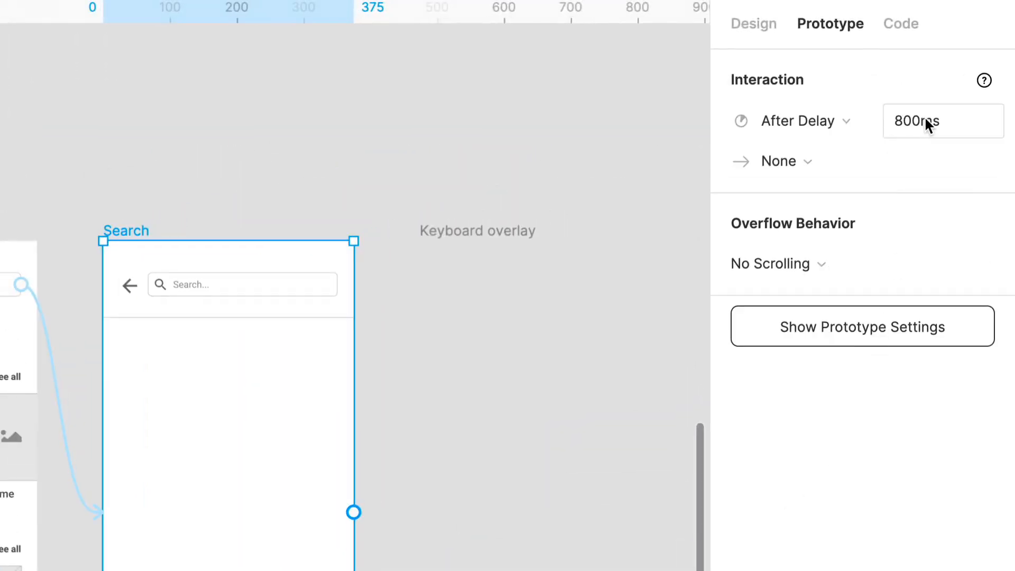
pyautogui.click(924, 120)
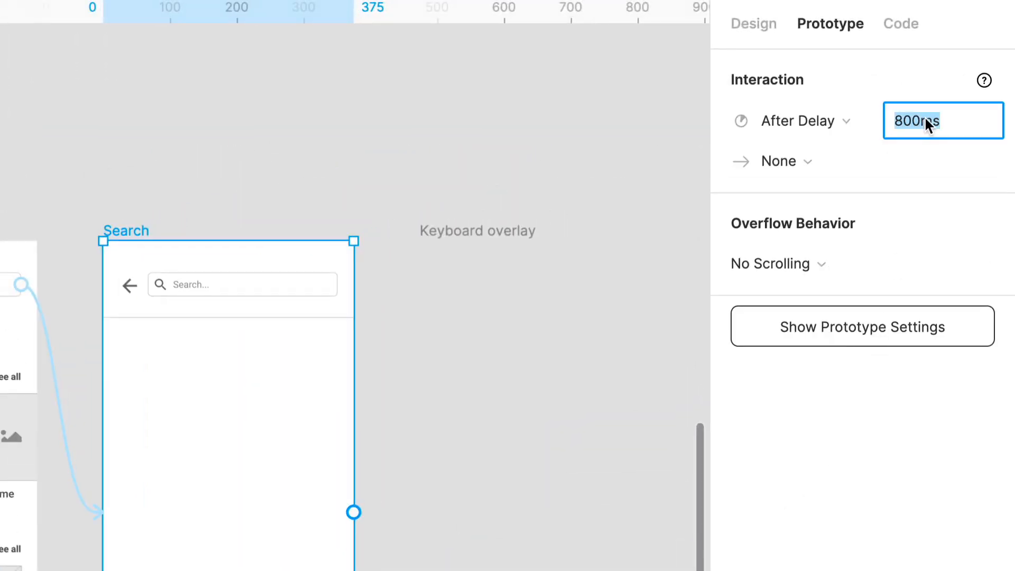
# - Choose the Open Overlay action for the Search frame's interaction and connect the frame to the Keyboard overlay frame
pyautogui.click(817, 158)
pyautogui.click(832, 251)
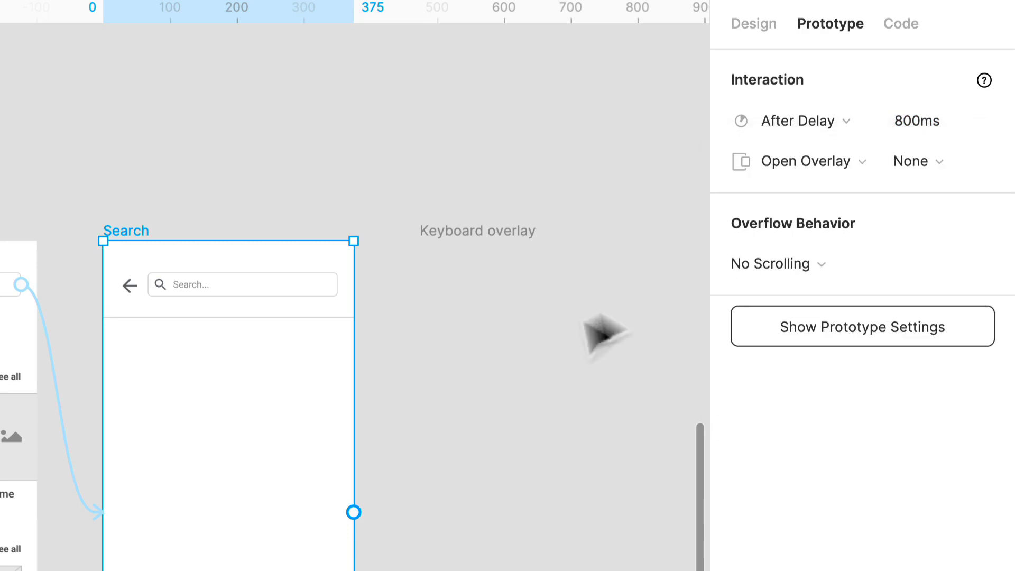
pyautogui.hscroll(3, 503, 374)
pyautogui.moveTo(227, 512); pyautogui.dragTo(370, 526)
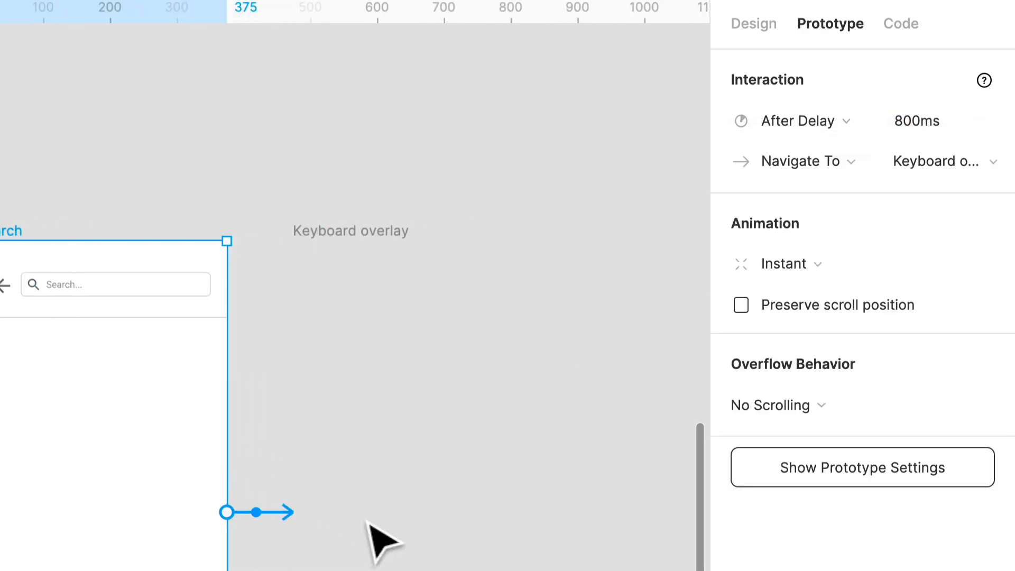
# - Set the Search frame interaction's animation to Move In with the upward direction
pyautogui.click(898, 272)
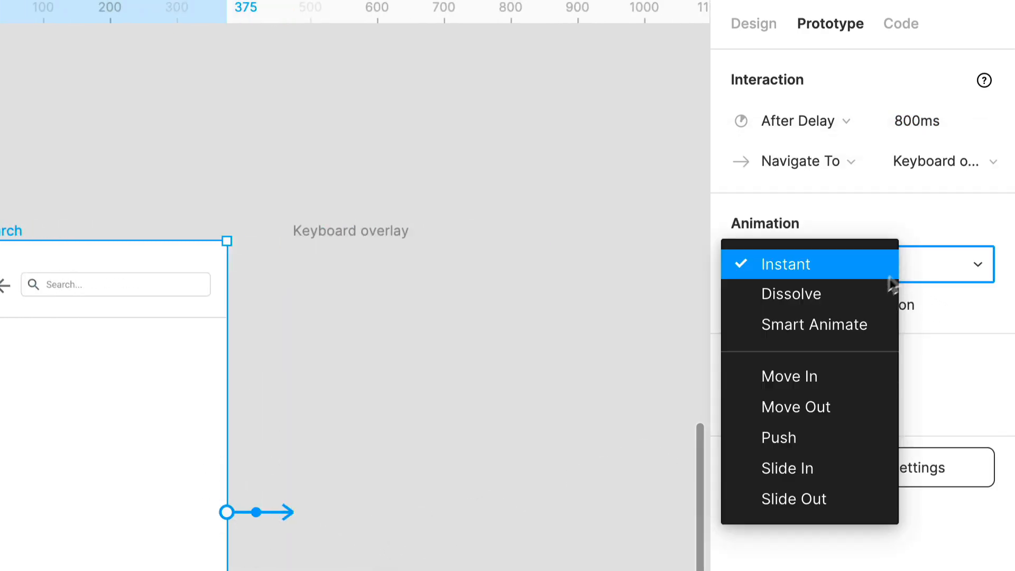
pyautogui.click(848, 379)
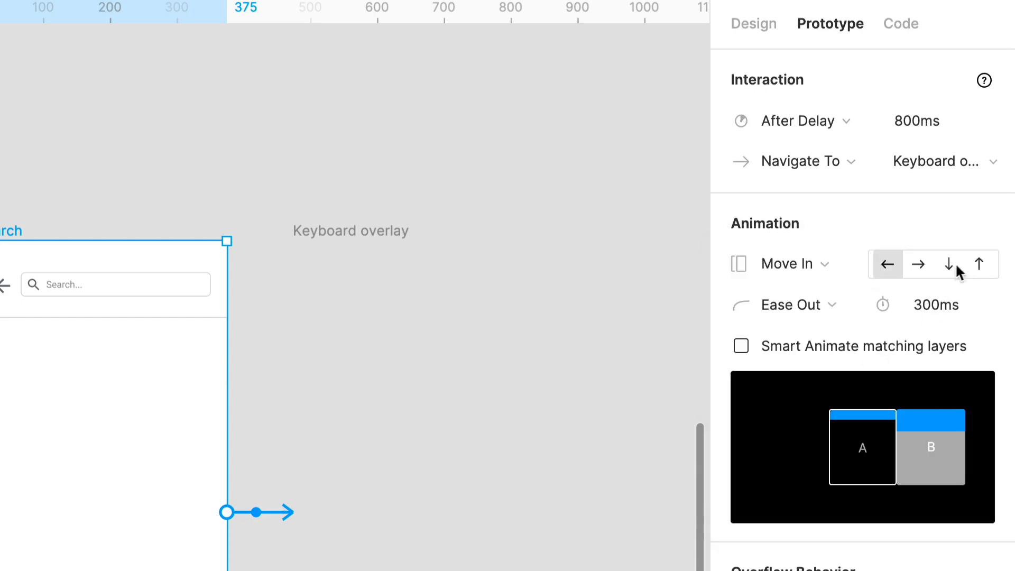
pyautogui.click(979, 264)
pyautogui.scroll(-1, 423, 323)
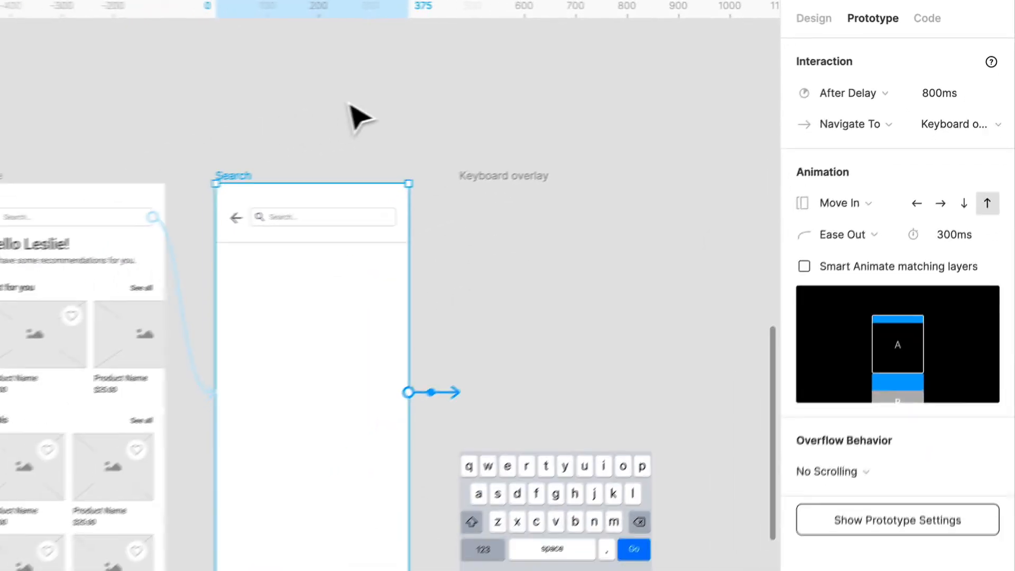
pyautogui.click(161, 136)
pyautogui.click(261, 181)
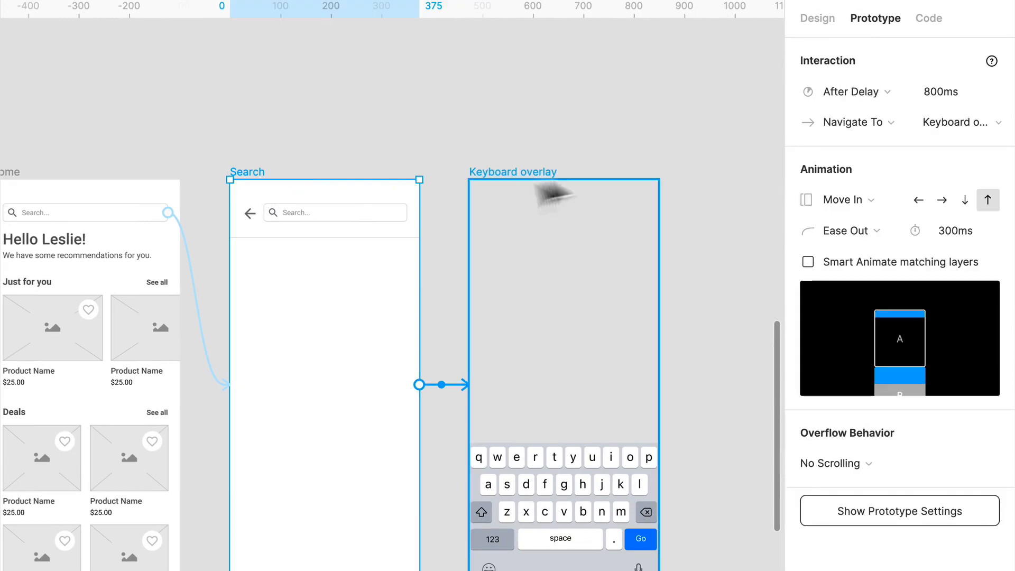
# - Shorten the Search frame's After Delay trigger to 200 ms
pyautogui.click(927, 101)
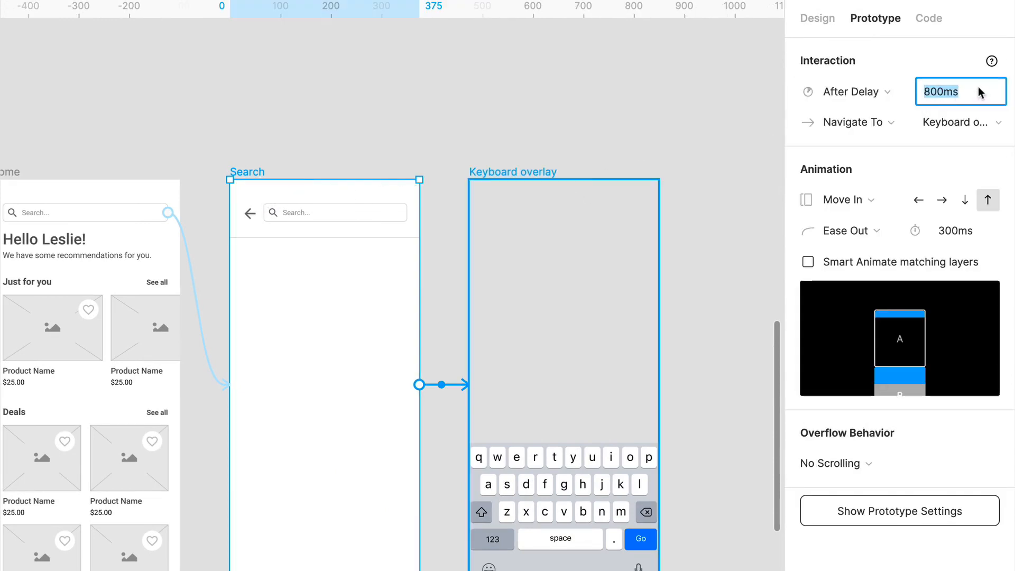
pyautogui.write('200')
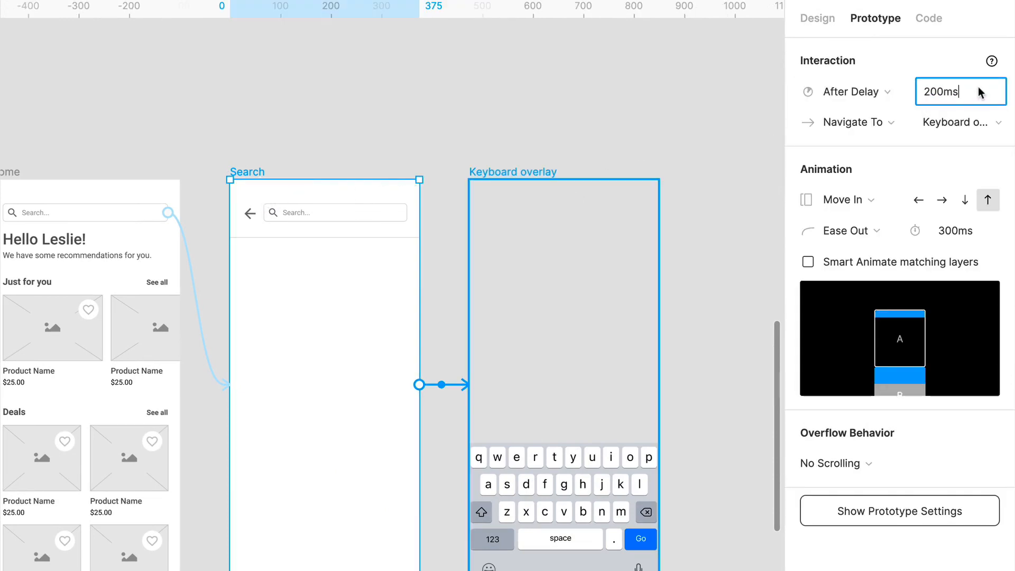
pyautogui.press('Return')
pyautogui.click(369, 170)
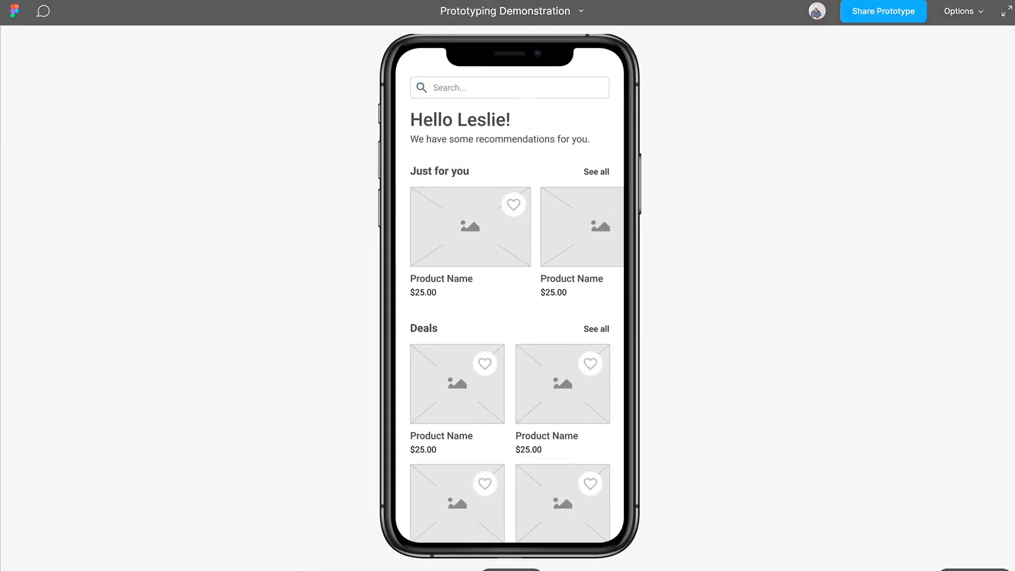
# - Preview the search flow from Home's search field and inspect the keyboard inside the Keyboard overlay frame
pyautogui.click(524, 90)
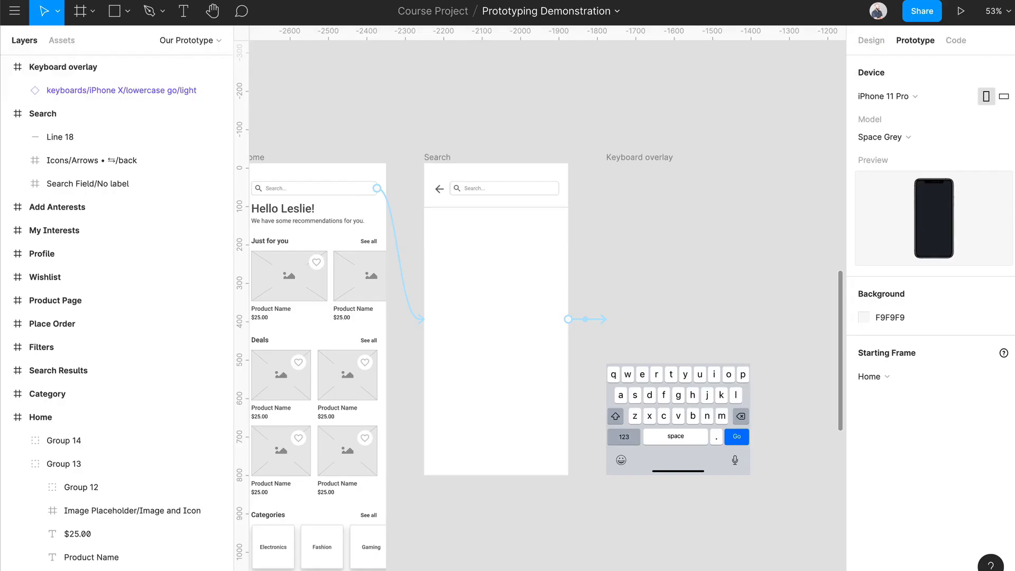
pyautogui.click(669, 379)
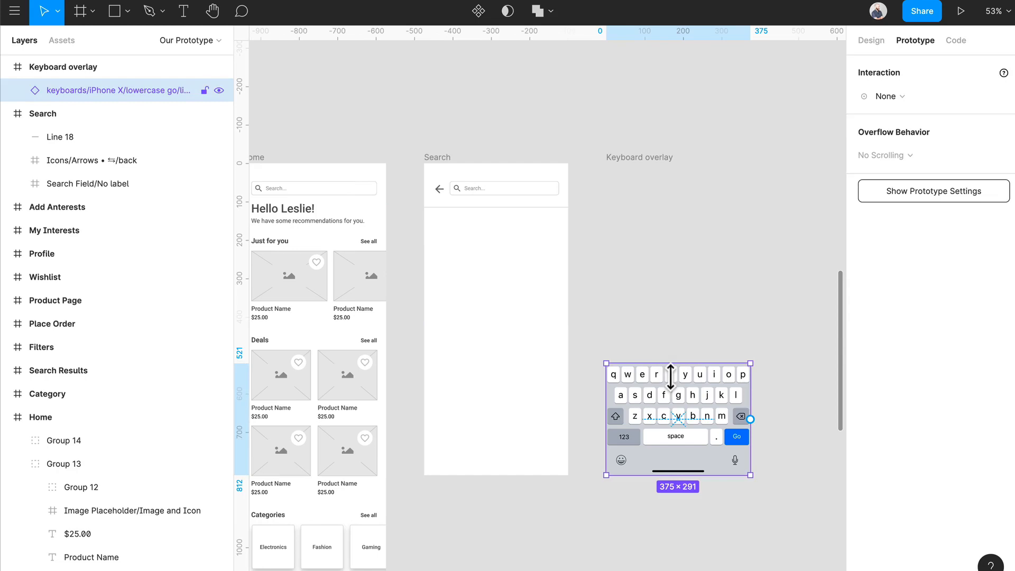
pyautogui.click(415, 259)
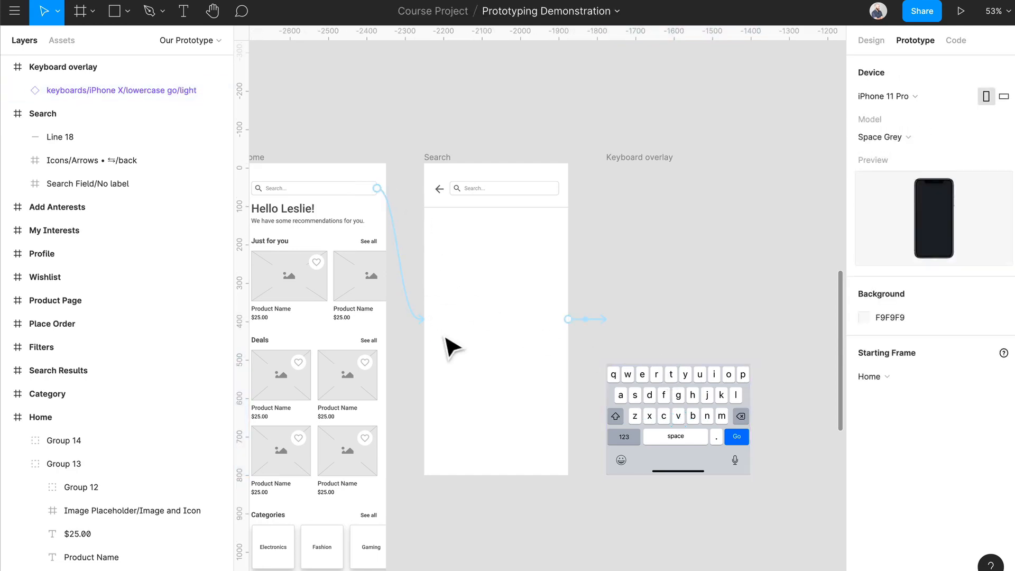
# - Change the Search frame's action to Open Overlay with the Keyboard overlay placed Bottom Center and Close when clicking outside enabled
pyautogui.click(445, 161)
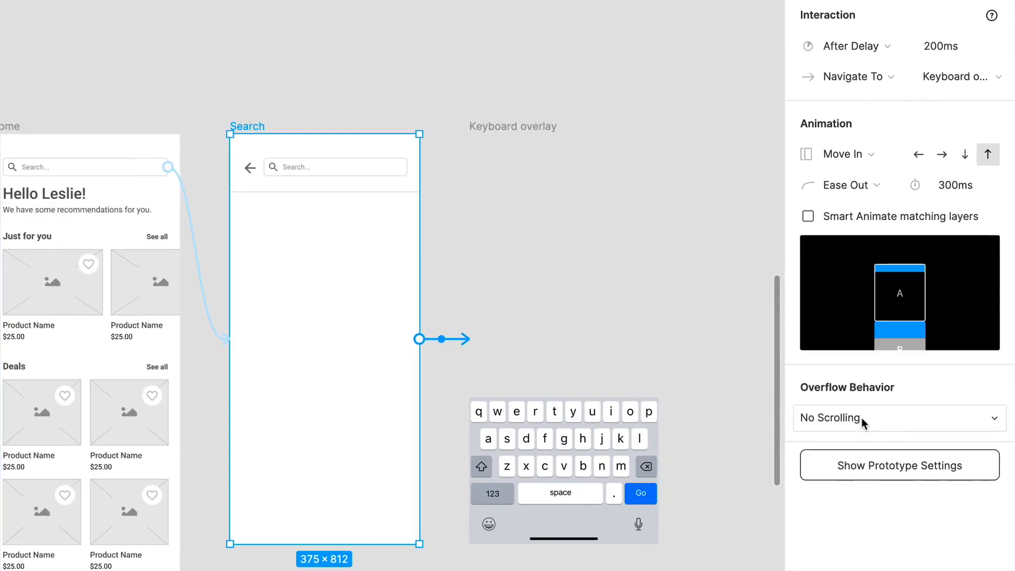
pyautogui.click(853, 82)
pyautogui.click(861, 100)
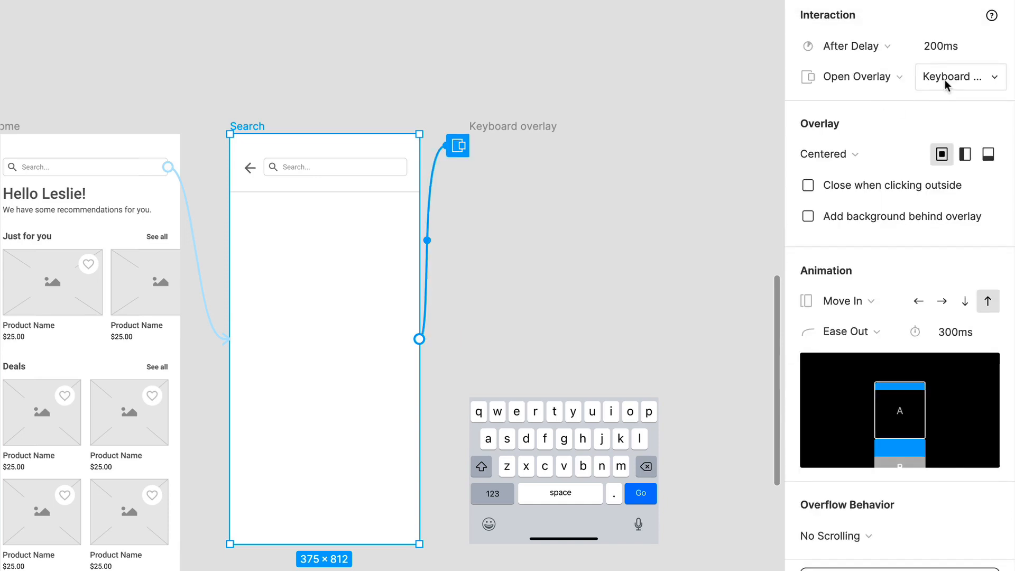
pyautogui.click(987, 157)
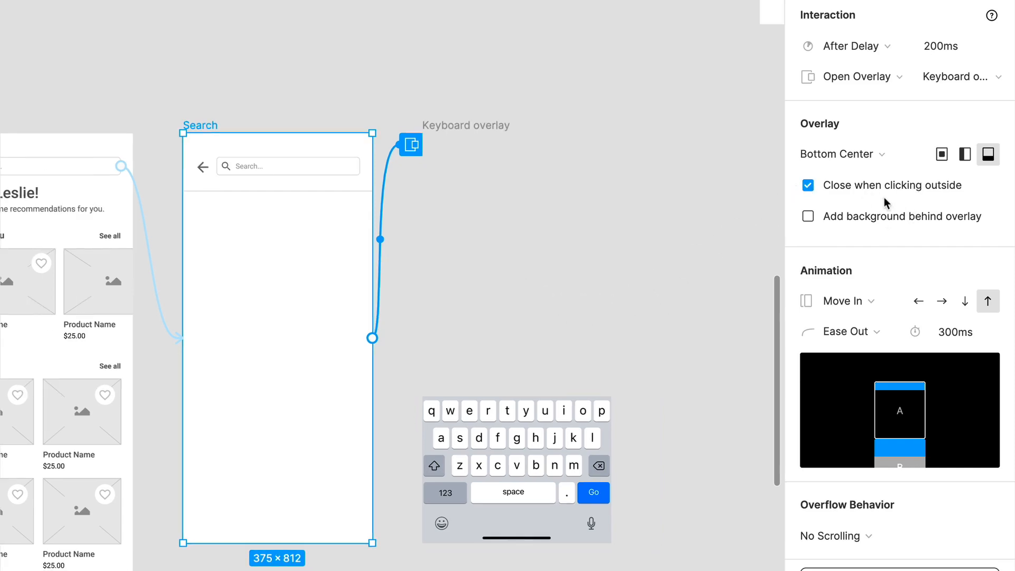
# - Restart the prototype preview and open the Search screen from Home's search field
pyautogui.hscroll(-5, 560, 301)
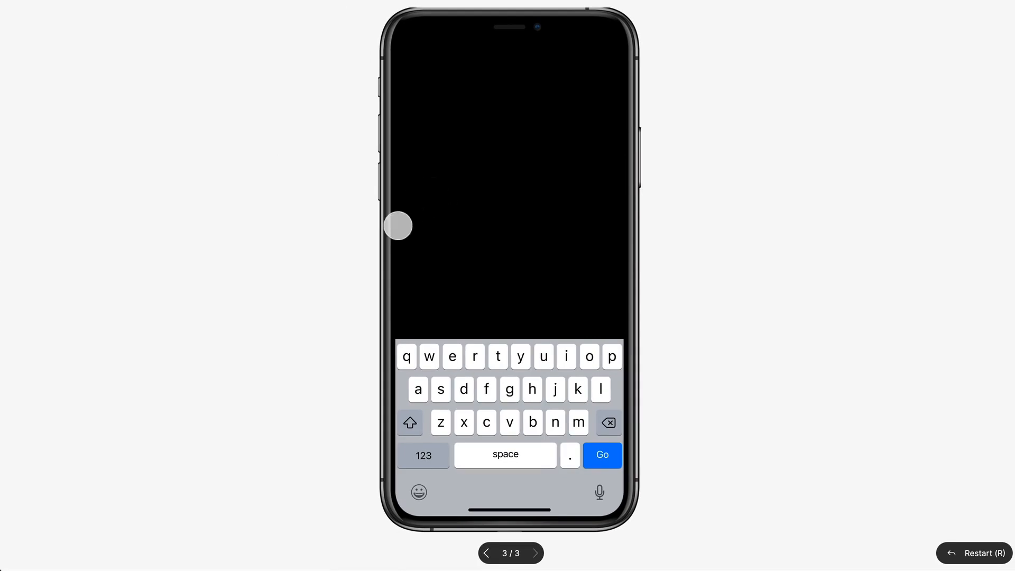
pyautogui.press('r')
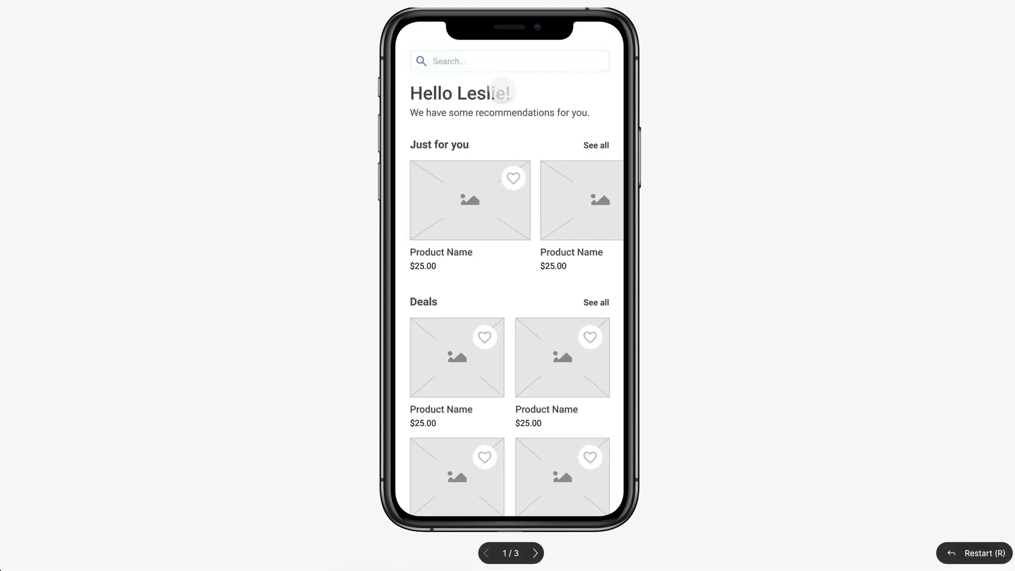
pyautogui.click(503, 64)
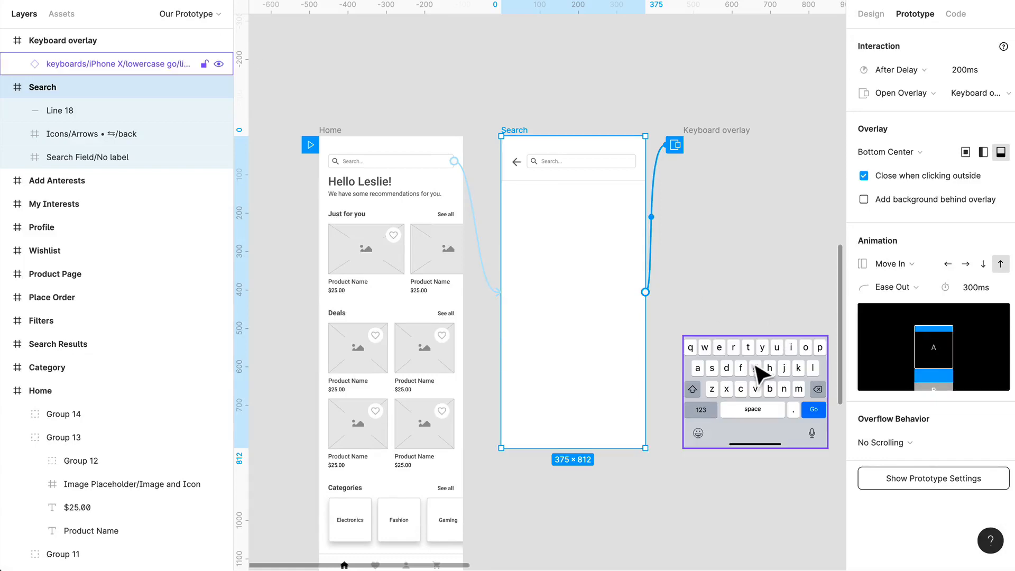
# - Review the trigger options for the Keyboard overlay frame and the overlay settings of the Search frame
pyautogui.click(761, 373)
pyautogui.hscroll(2, 645, 147)
pyautogui.click(642, 132)
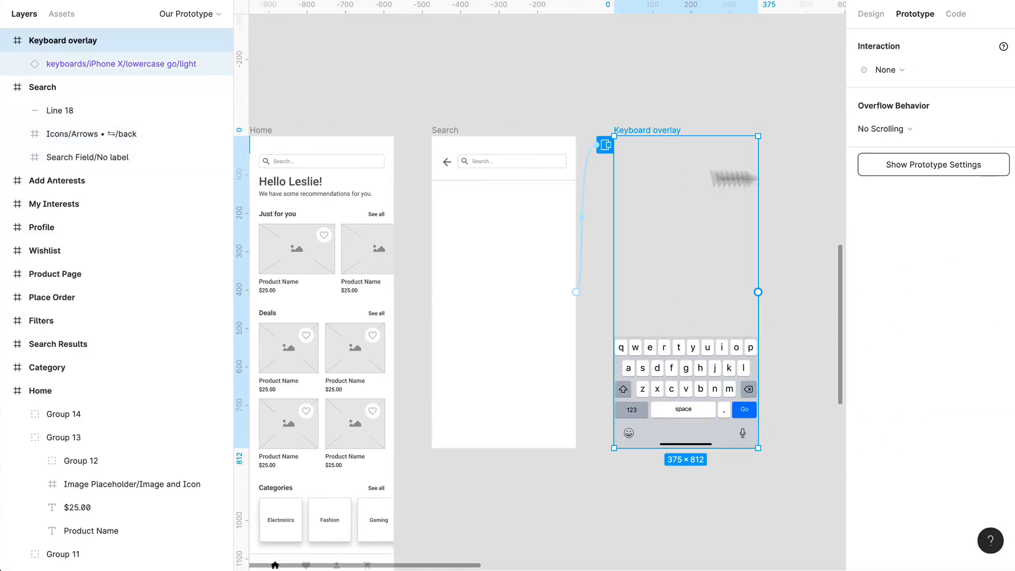
pyautogui.click(892, 72)
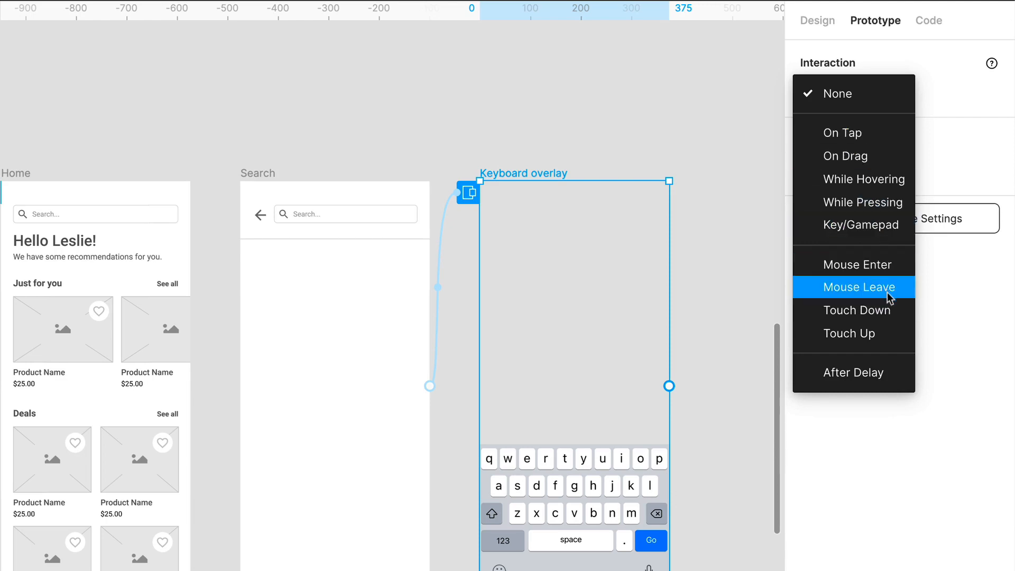
pyautogui.click(265, 175)
pyautogui.click(262, 173)
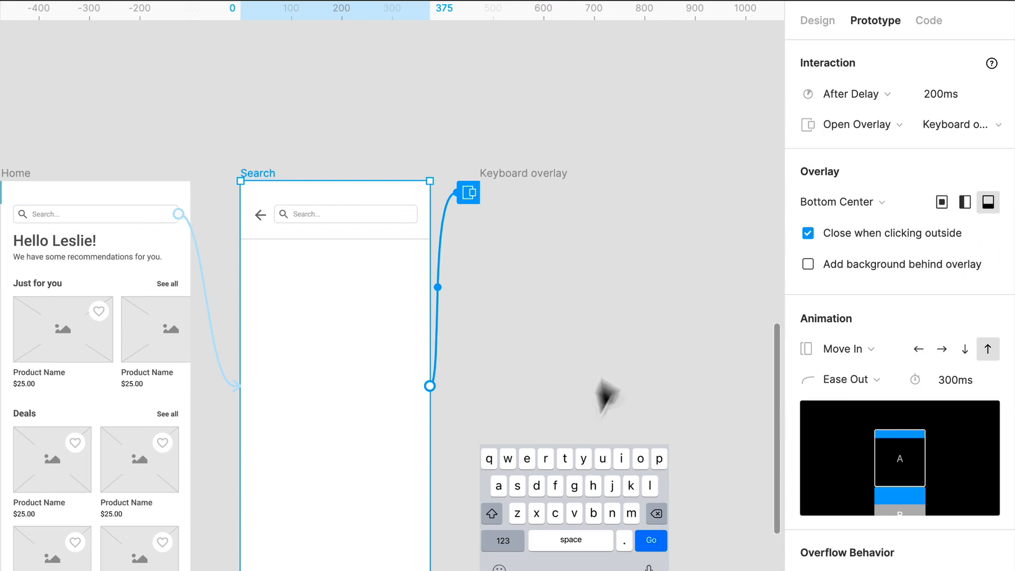
# - Shrink the Keyboard overlay frame from its upper edge so it fits tightly around the keyboard
pyautogui.hscroll(3, 687, 423)
pyautogui.click(458, 180)
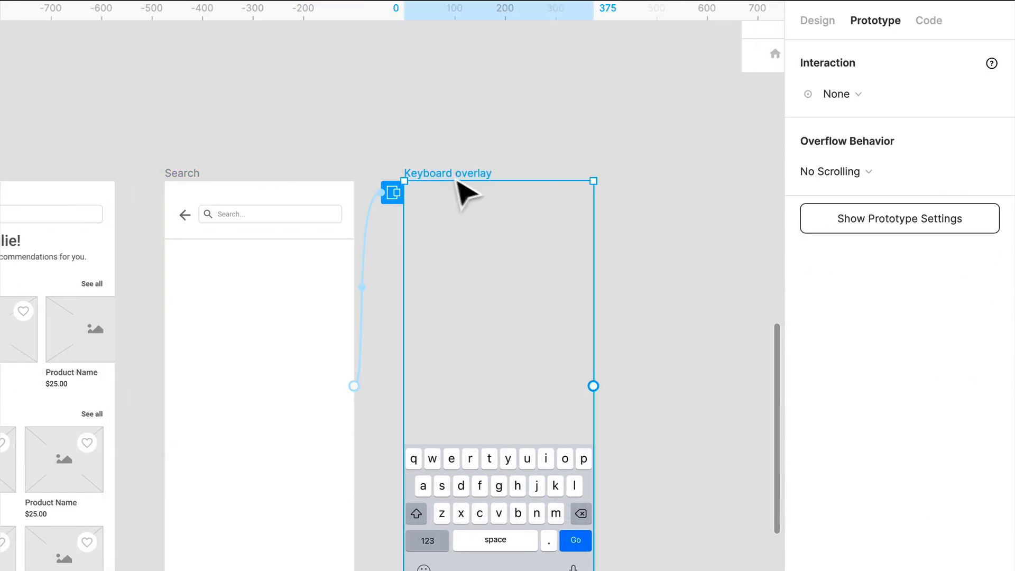
pyautogui.moveTo(481, 182); pyautogui.dragTo(506, 459)
pyautogui.click(534, 339)
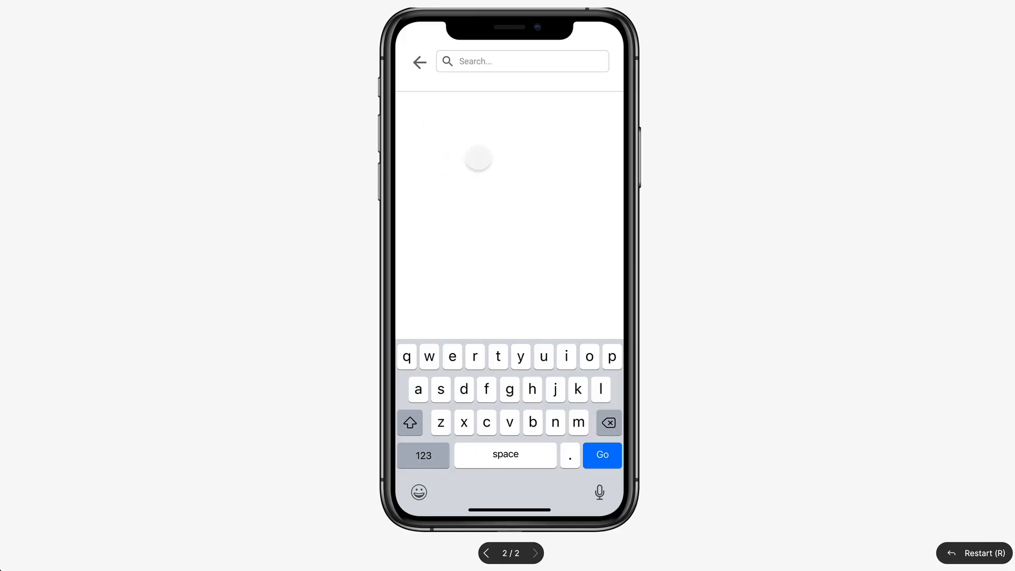
# - Test in the preview that tapping outside closes the keyboard overlay, and open search from Home once more
pyautogui.click(477, 159)
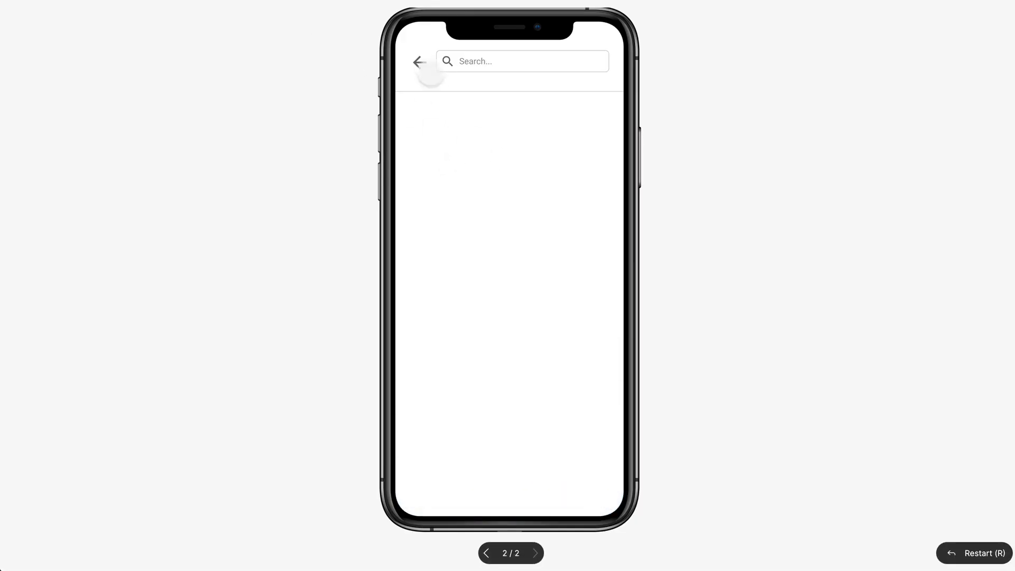
pyautogui.click(506, 66)
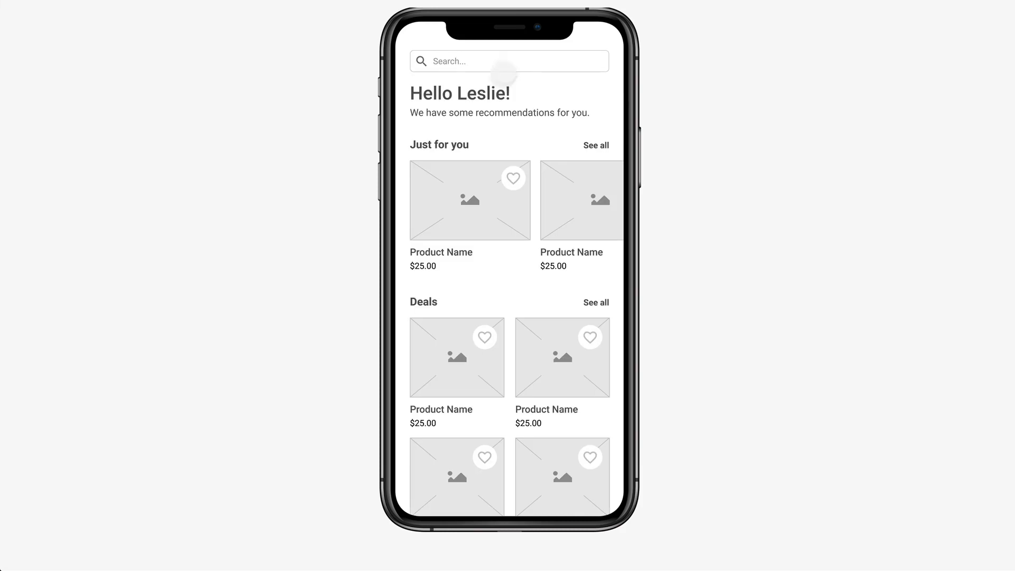
pyautogui.click(505, 69)
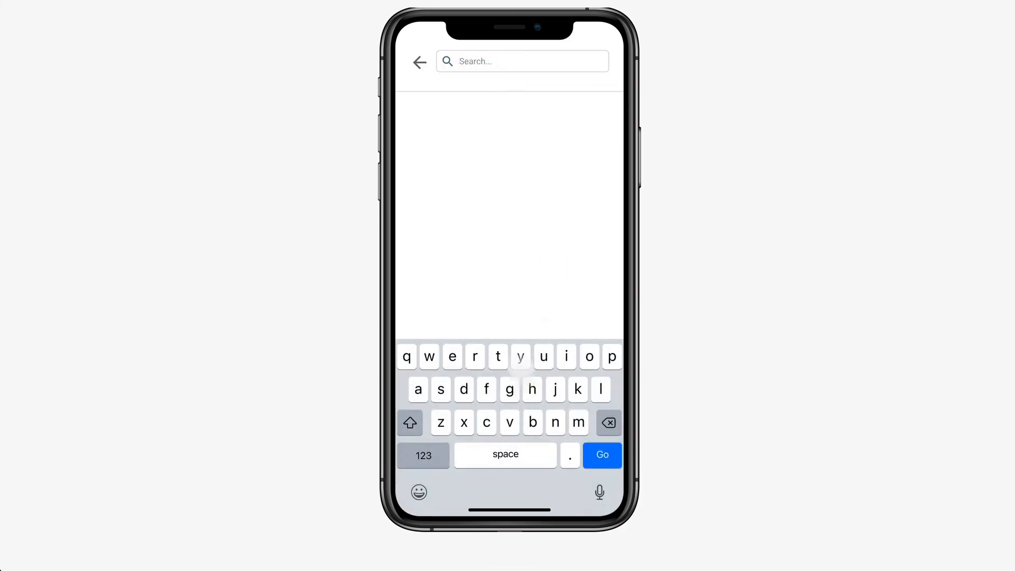
pyautogui.click(530, 249)
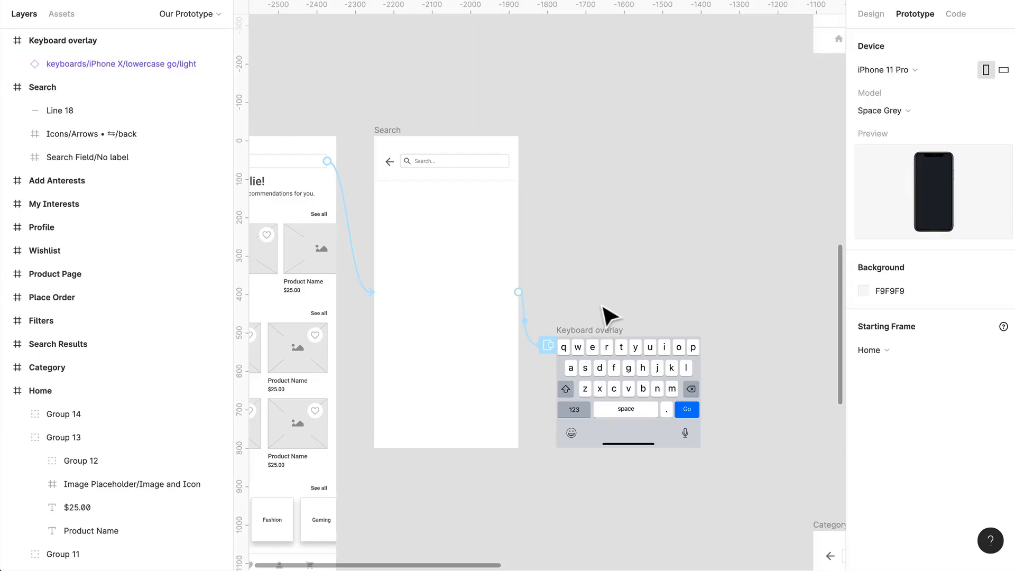
# - Connect the search field inside the Search frame to the Keyboard overlay frame with an On Tap, Open Overlay interaction
pyautogui.click(431, 167)
pyautogui.moveTo(510, 162); pyautogui.dragTo(652, 365)
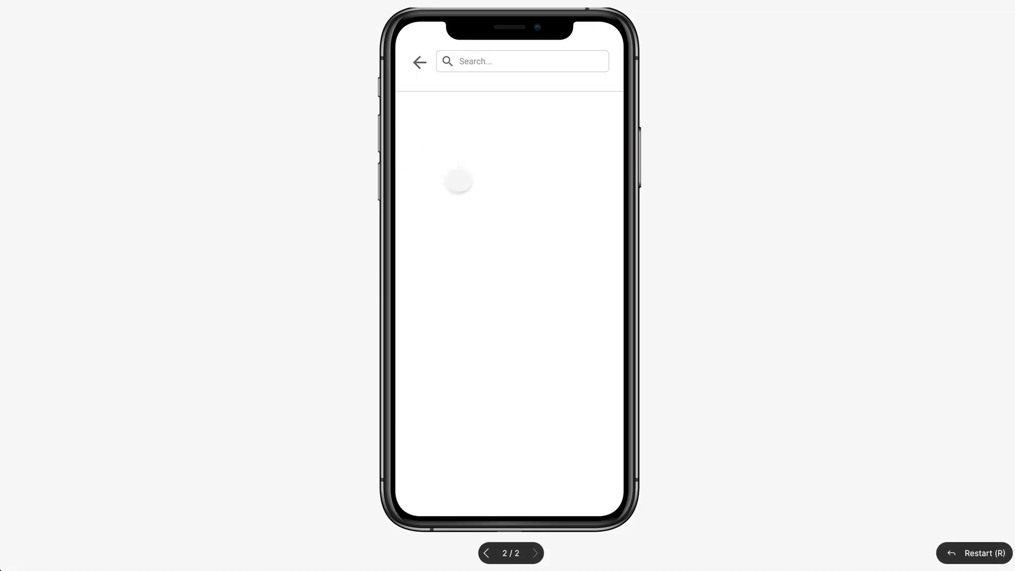
# - Test in the preview that tapping the Search screen's field reopens the keyboard and tapping outside dismisses it
pyautogui.click(476, 61)
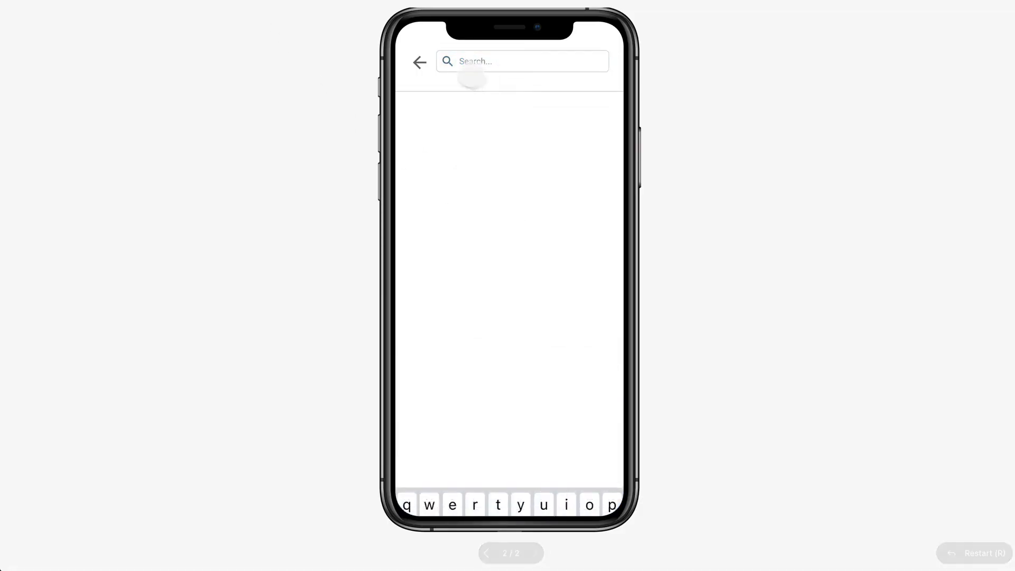
pyautogui.click(469, 68)
pyautogui.click(496, 73)
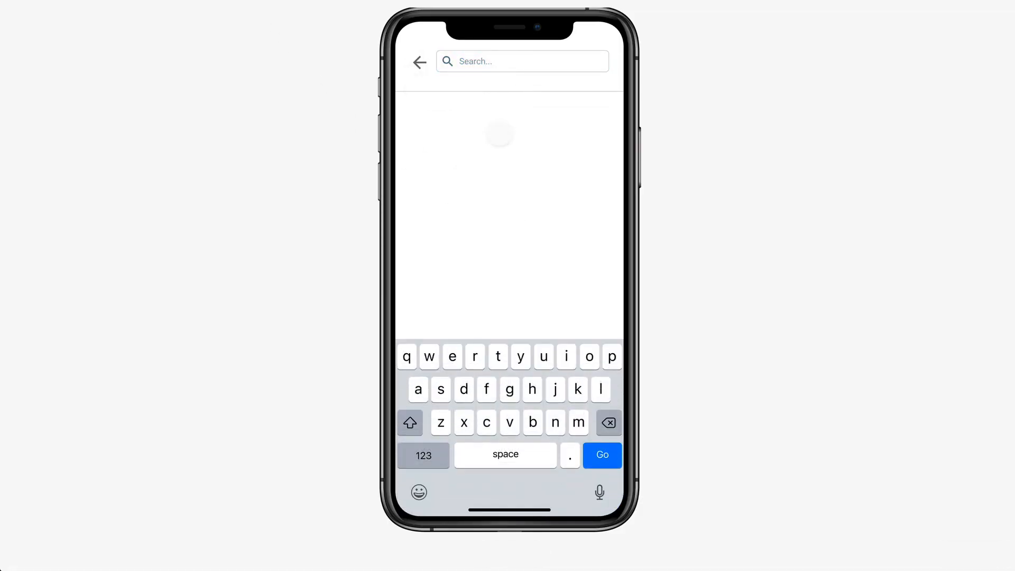
pyautogui.click(501, 136)
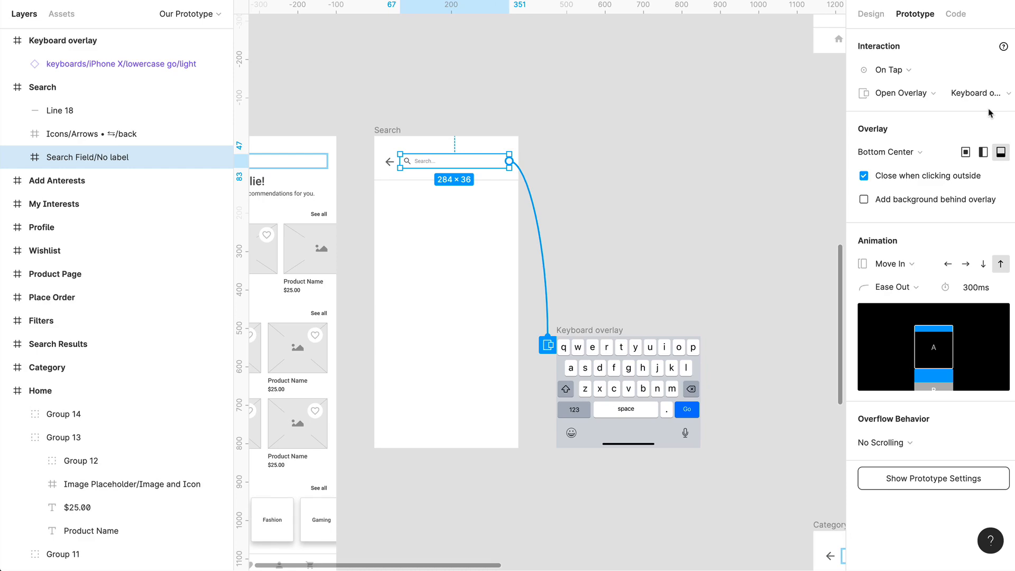
# - Duplicate the Keyboard overlay frame and place the copy beside the original
pyautogui.click(646, 393)
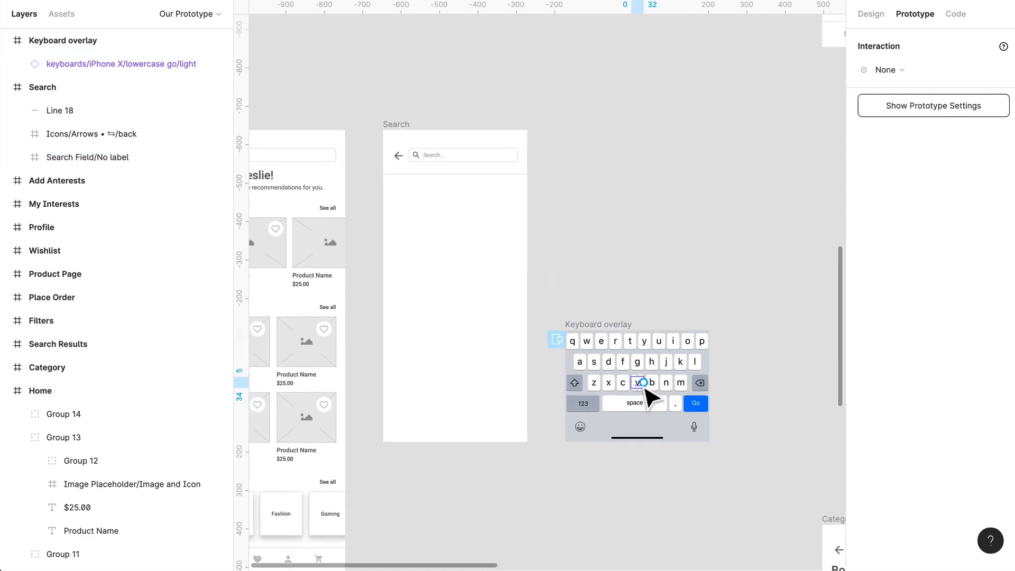
pyautogui.click(729, 379)
pyautogui.click(871, 14)
pyautogui.click(616, 335)
pyautogui.scroll(-3, 617, 335)
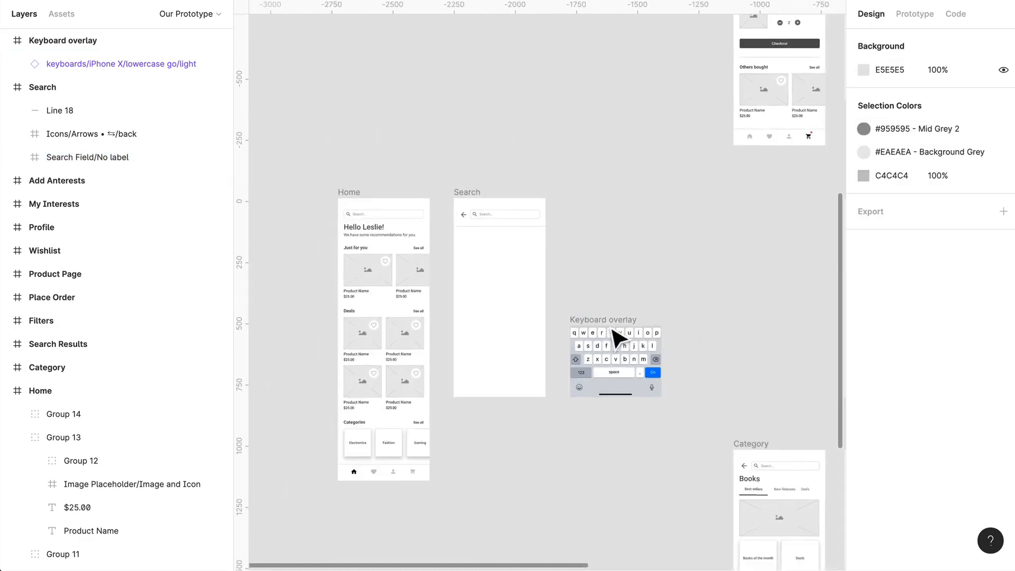
pyautogui.hscroll(2, 617, 335)
pyautogui.click(544, 390)
pyautogui.moveTo(544, 390); pyautogui.dragTo(658, 404)
pyautogui.scroll(3, 680, 385)
# - Set the fill of the copied keyboard's keyboard-background layer to the dark hex colour 111926
pyautogui.doubleClick(707, 364)
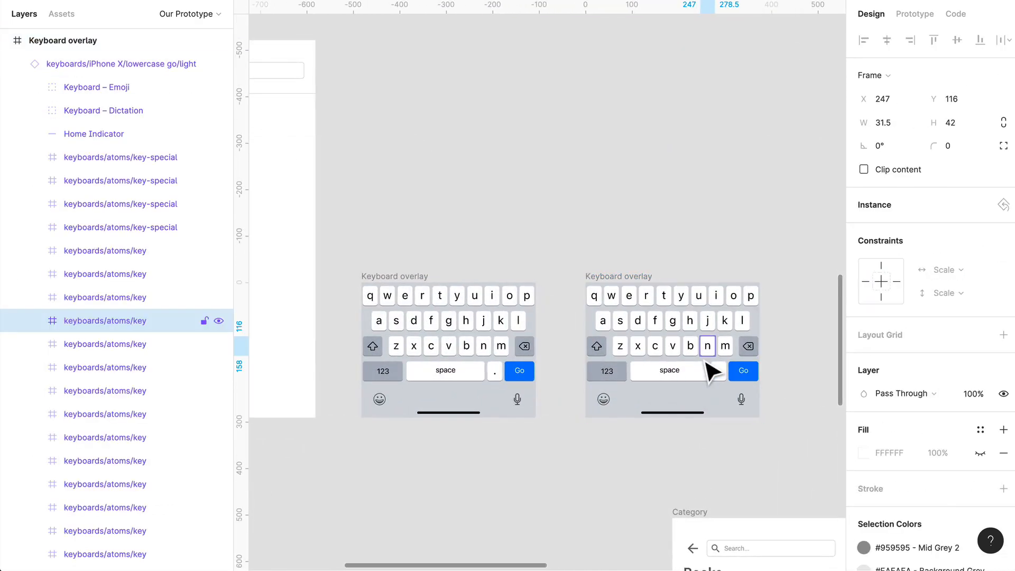
pyautogui.click(720, 411)
pyautogui.click(720, 411)
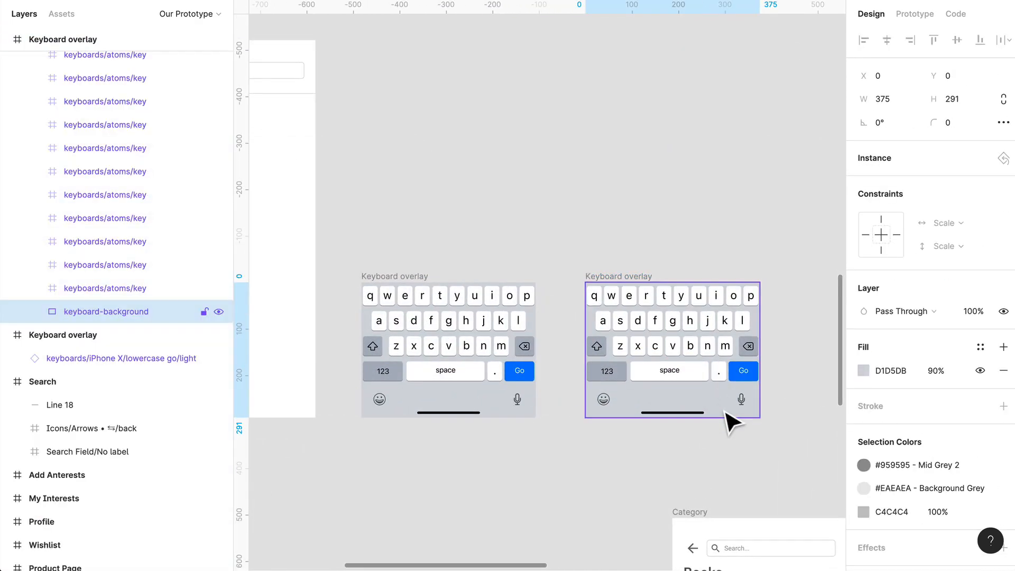
pyautogui.click(888, 370)
pyautogui.click(863, 370)
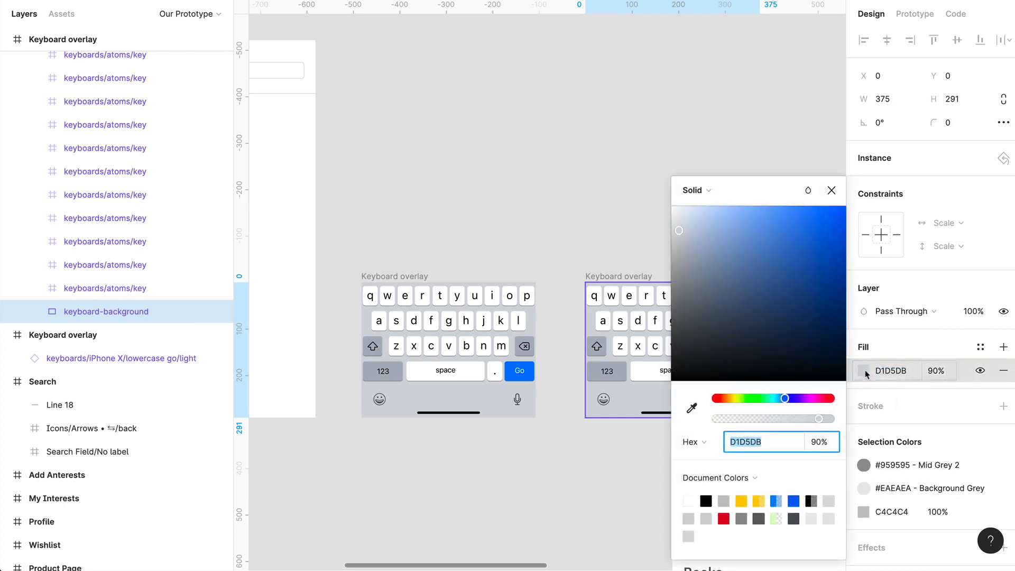
pyautogui.write('111926')
pyautogui.press('Return')
pyautogui.click(655, 464)
pyautogui.hscroll(-3, 654, 463)
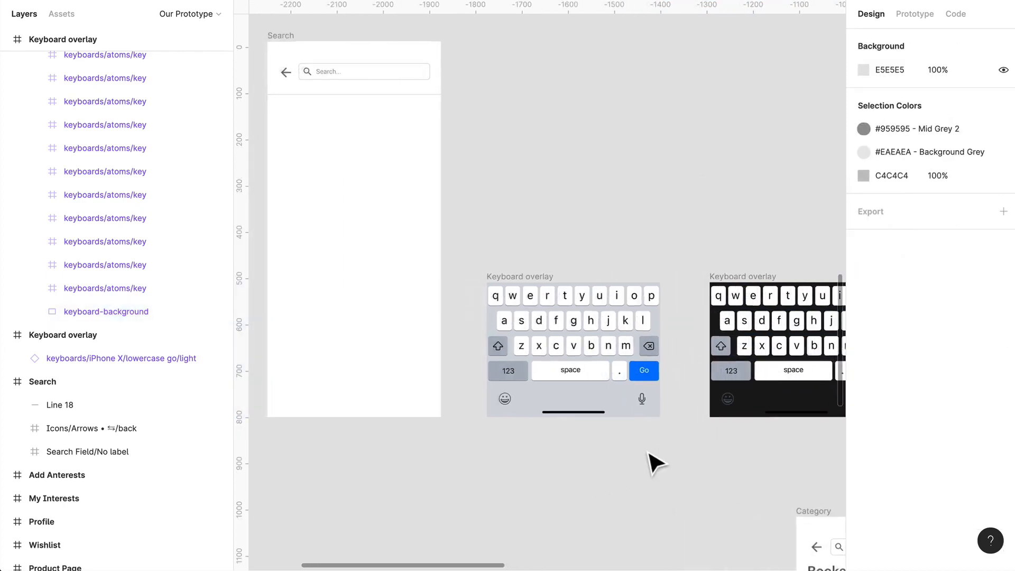
# - Connect the light Keyboard overlay frame to its dark copy with an On Tap, Swap With interaction
pyautogui.scroll(-2, 655, 460)
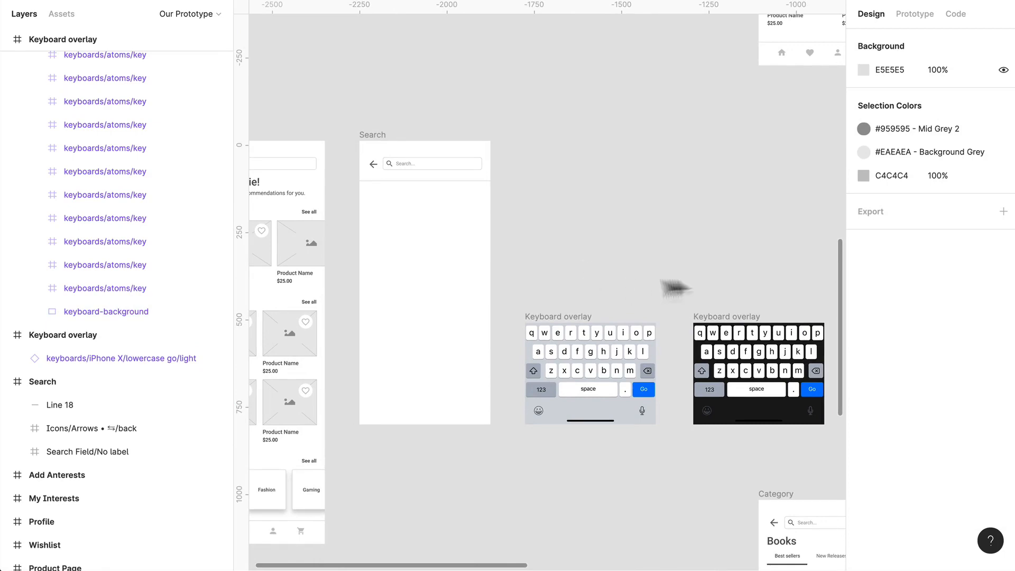
pyautogui.hscroll(-3, 555, 174)
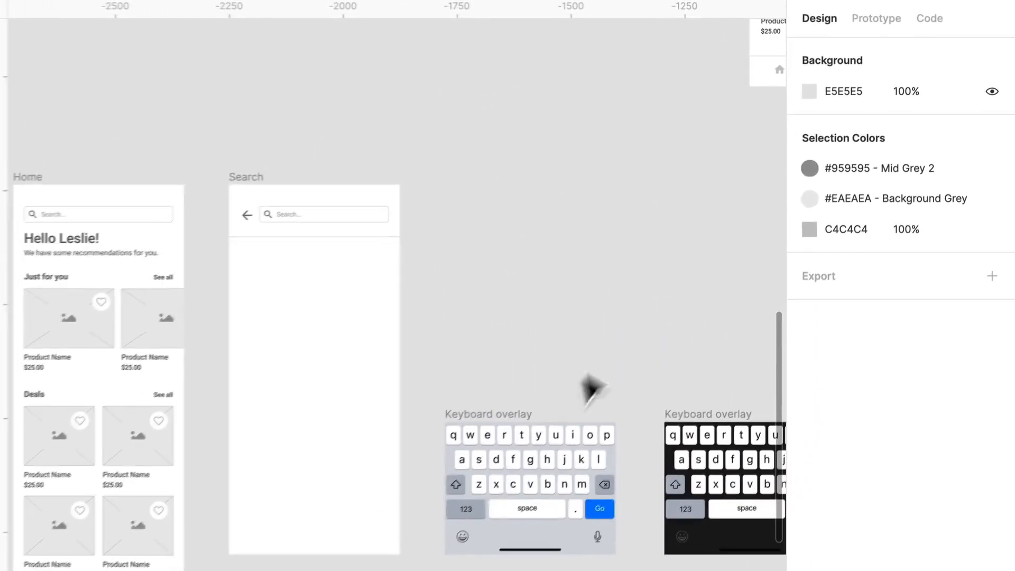
pyautogui.click(875, 18)
pyautogui.click(559, 517)
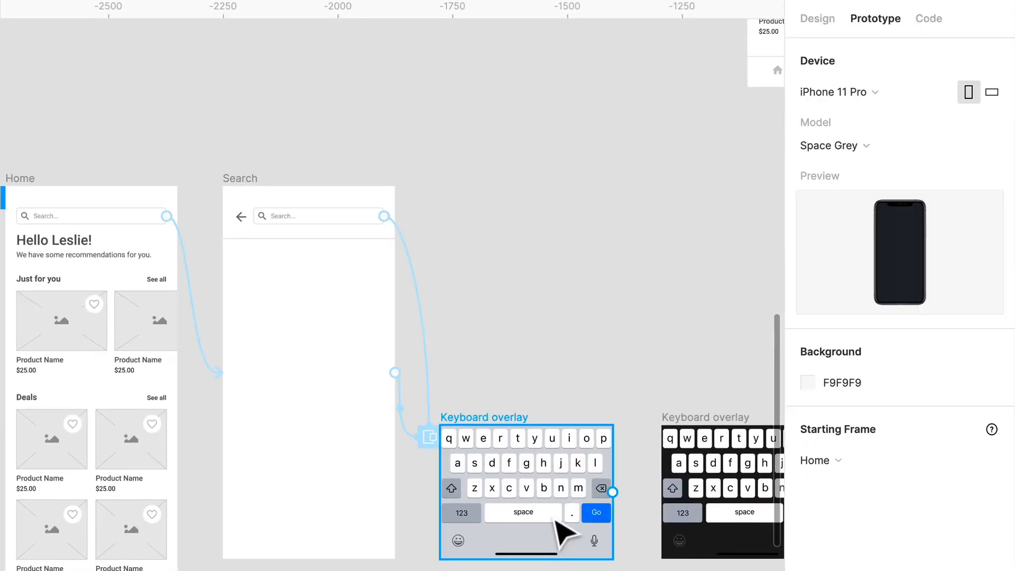
pyautogui.hscroll(3, 560, 520)
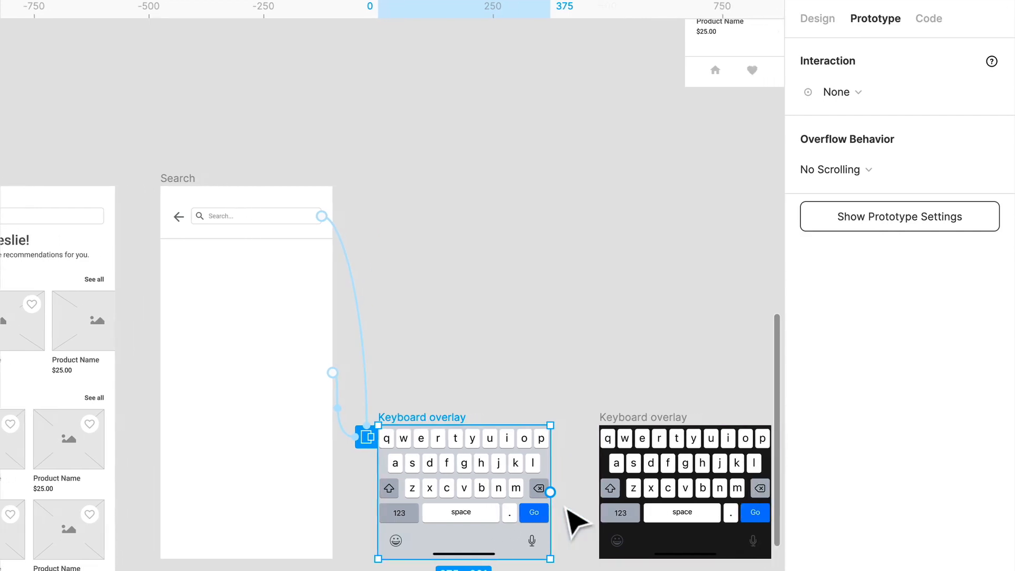
pyautogui.moveTo(552, 494); pyautogui.dragTo(676, 513)
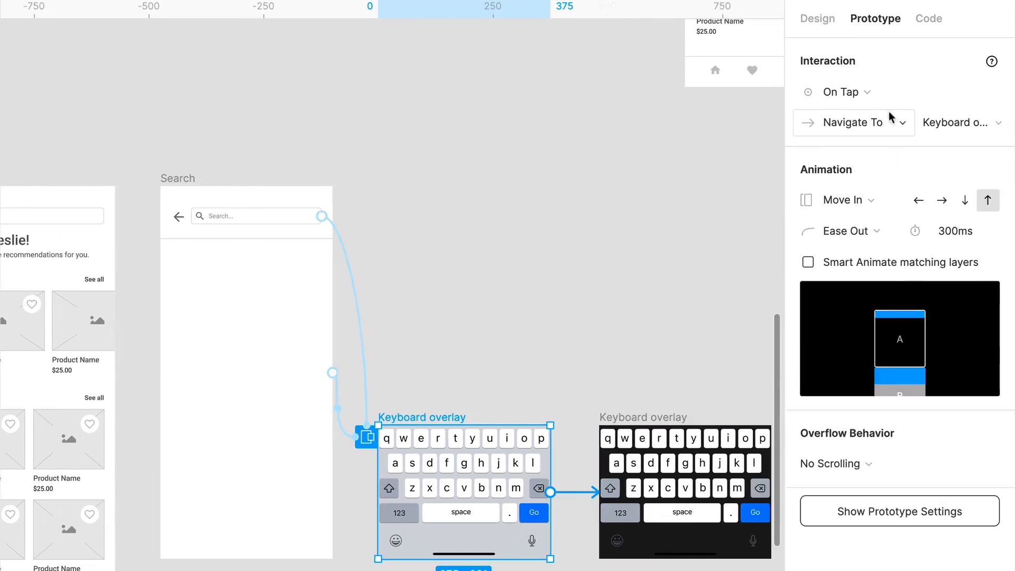
pyautogui.click(867, 94)
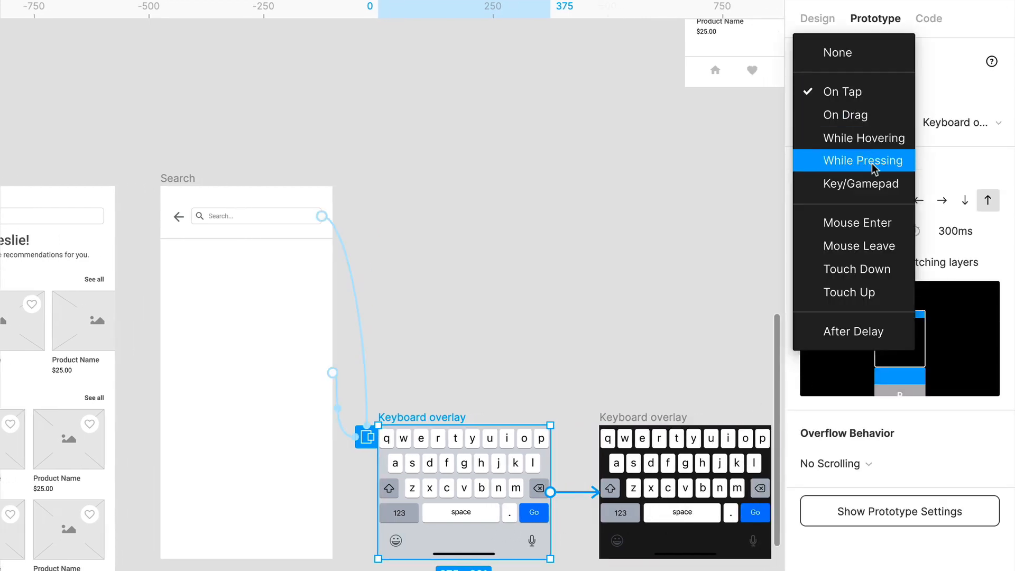
pyautogui.click(873, 98)
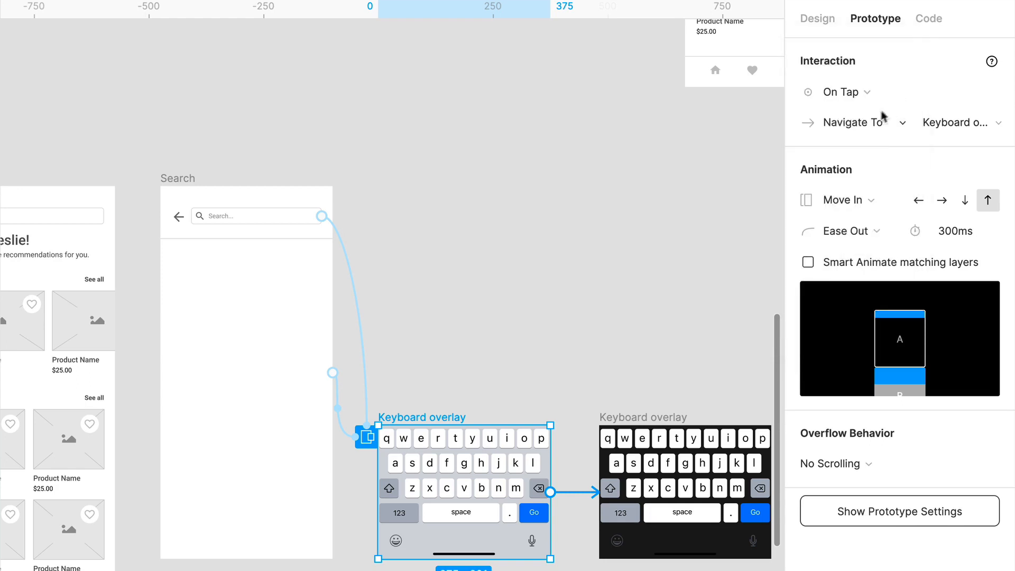
pyautogui.click(872, 122)
pyautogui.click(871, 159)
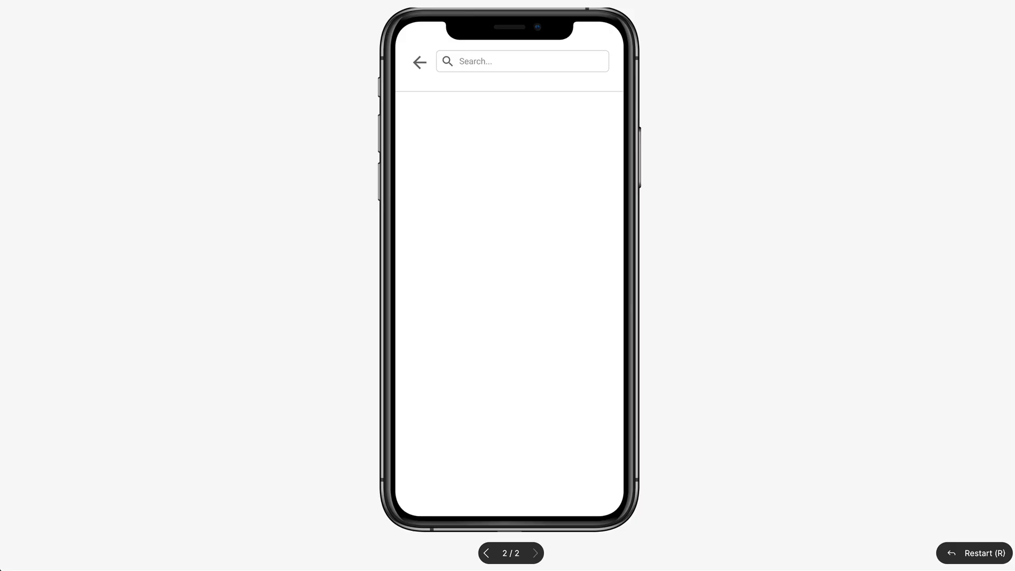
# - Test the keyboard swap in the preview by opening the keyboard from the Search screen's field and tapping it, and dismiss the overlay
pyautogui.click(494, 62)
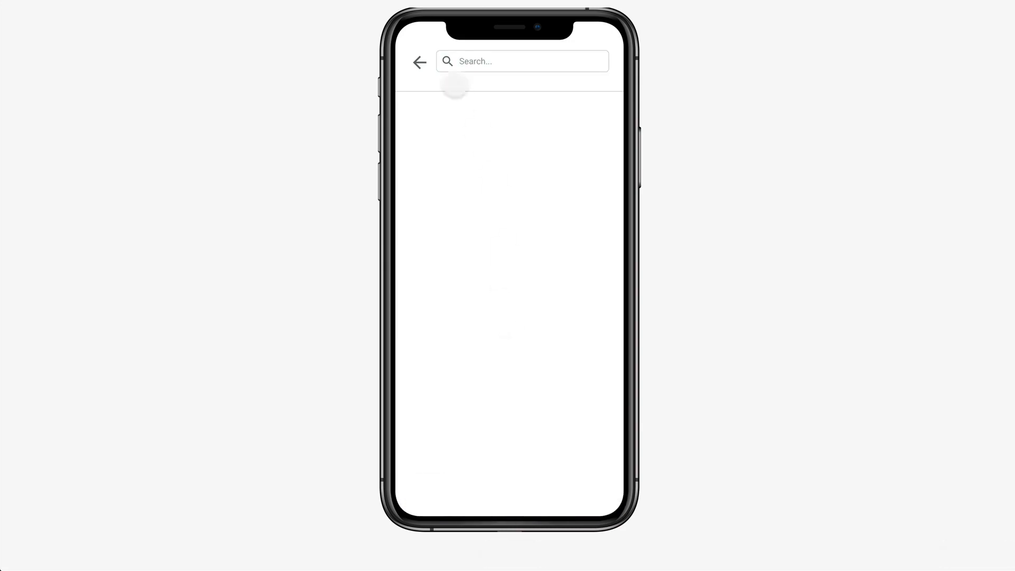
pyautogui.click(475, 63)
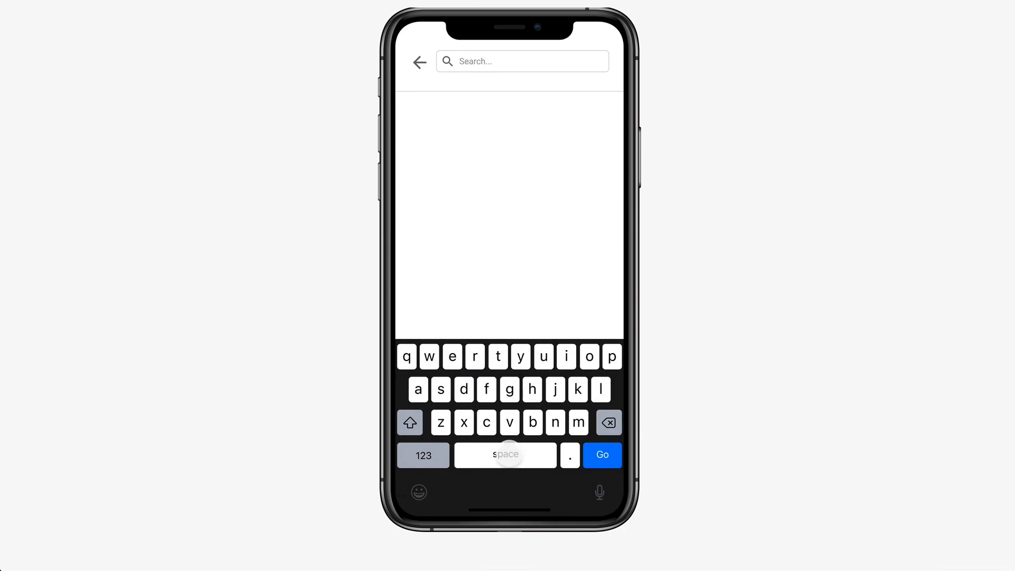
pyautogui.click(508, 211)
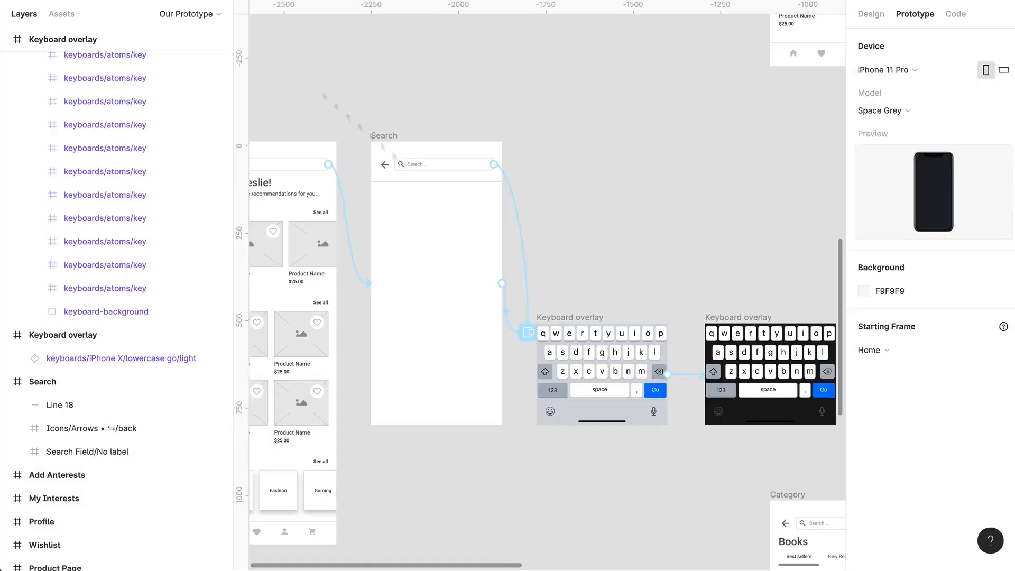
# - Delete the dark copy of the Keyboard overlay frame
pyautogui.moveTo(685, 238); pyautogui.dragTo(767, 458)
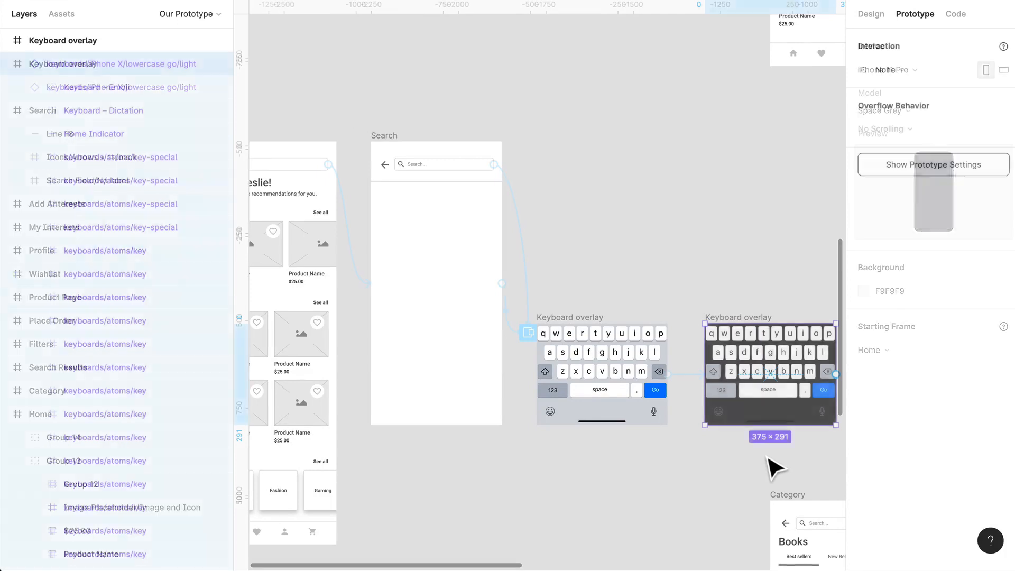
pyautogui.press('Delete')
pyautogui.click(730, 390)
pyautogui.press('Delete')
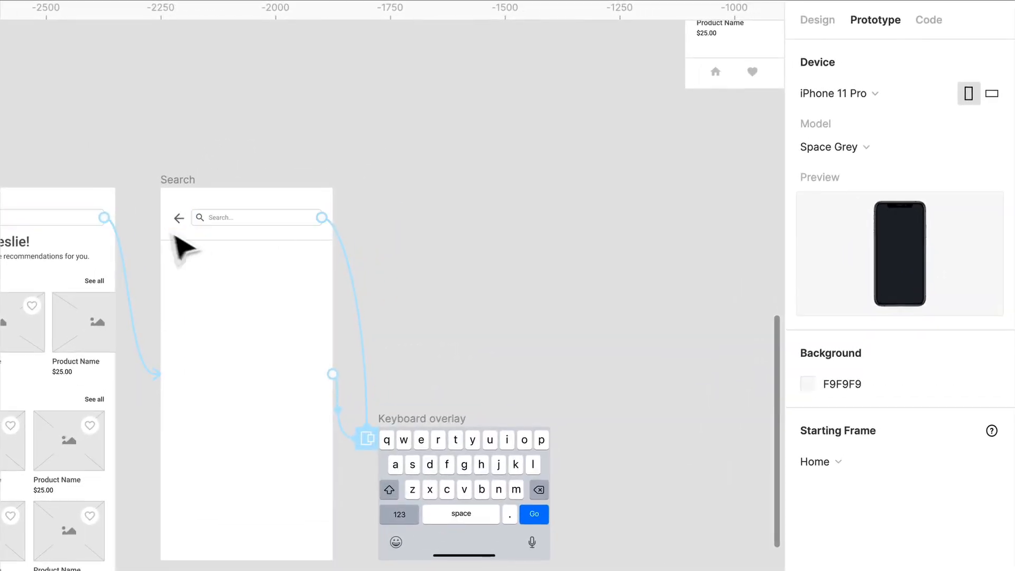
# - Give the back arrow icon in the Search frame an On Tap interaction with the Back action
pyautogui.click(391, 169)
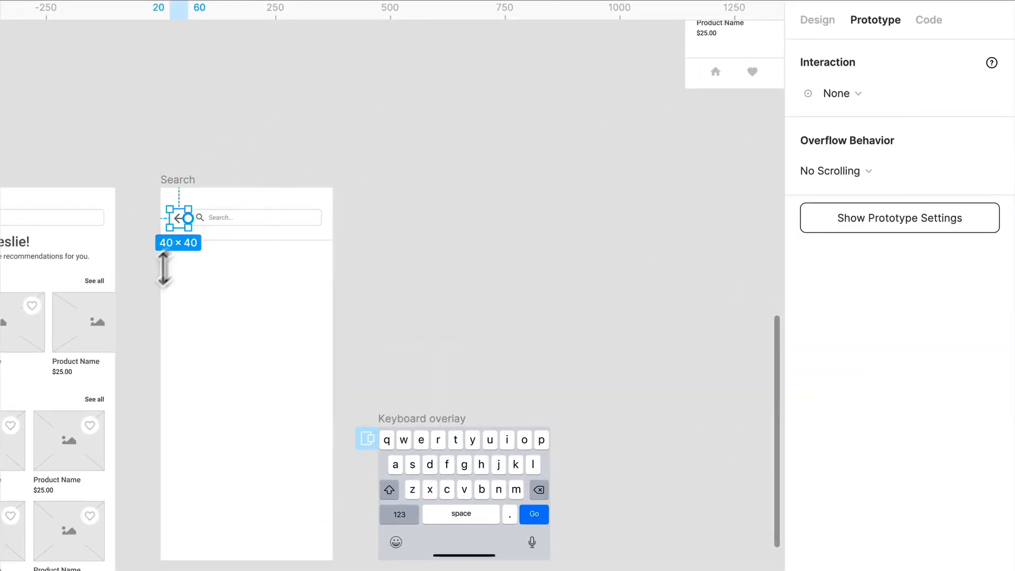
pyautogui.scroll(5, 195, 223)
pyautogui.click(825, 99)
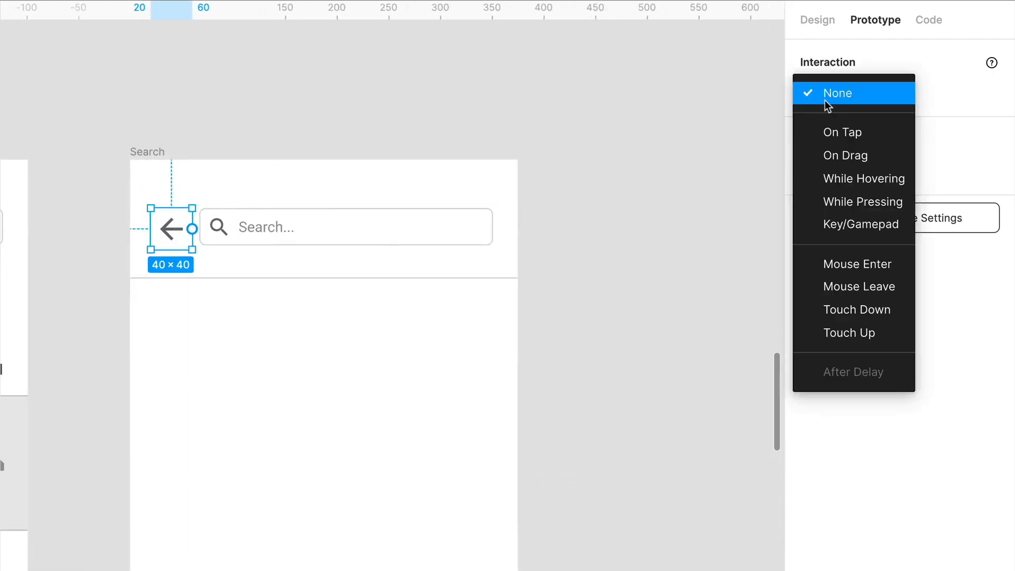
pyautogui.click(868, 131)
pyautogui.click(857, 126)
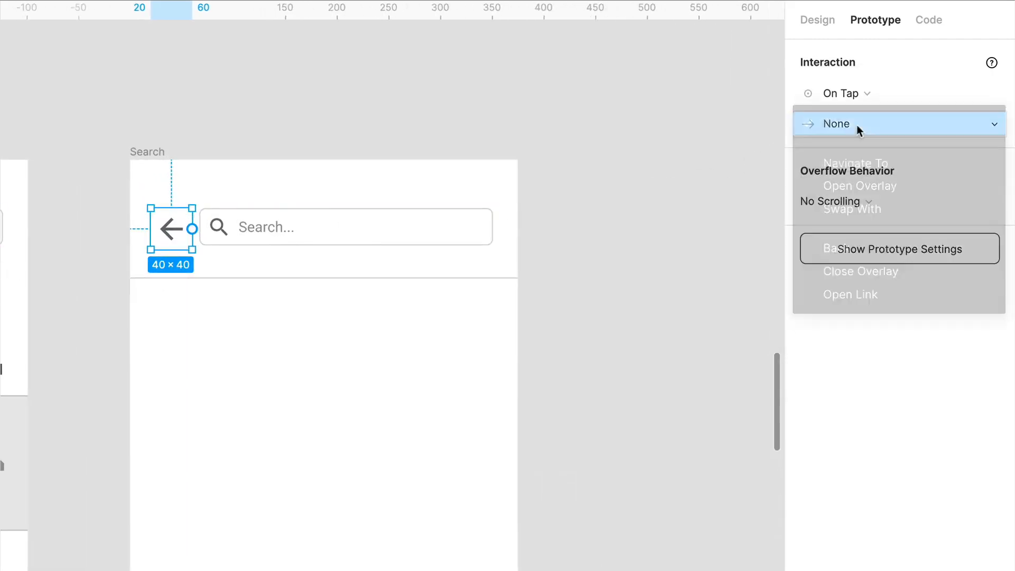
pyautogui.click(856, 248)
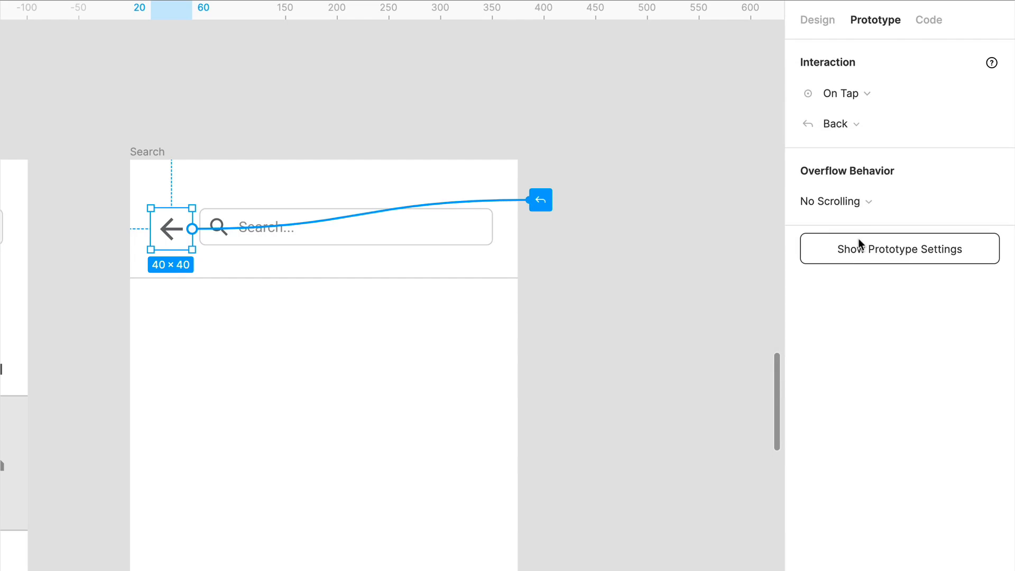
pyautogui.click(668, 351)
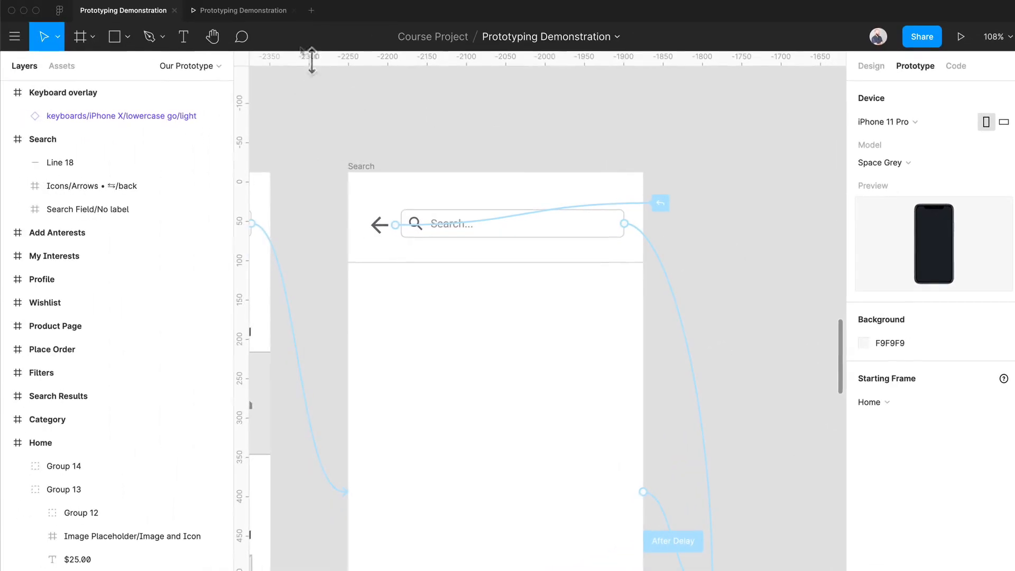
# - Test the Search screen's back arrow in the preview, including after re-entering Search from Home and dismissing the keyboard
pyautogui.click(271, 11)
pyautogui.click(446, 241)
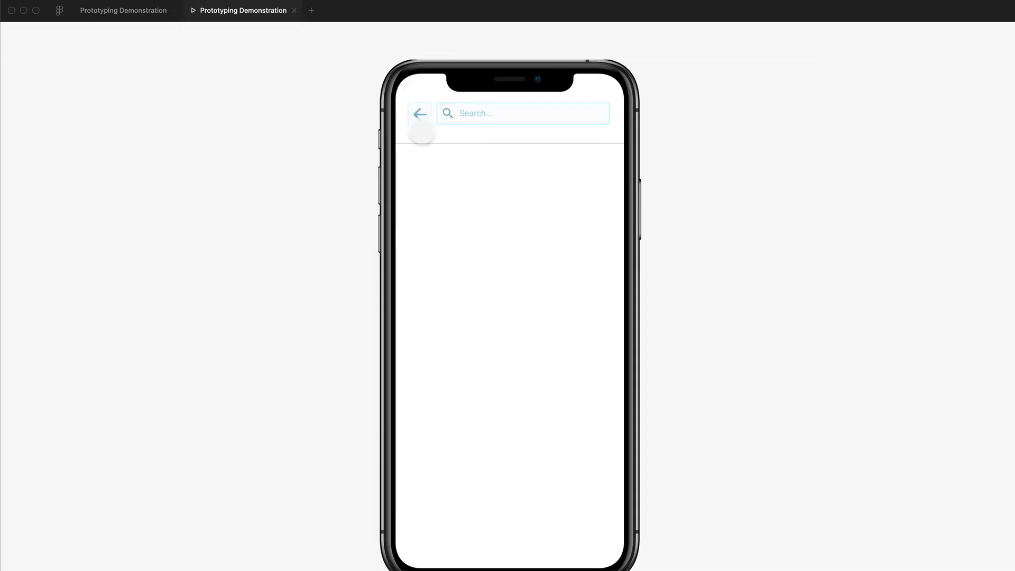
pyautogui.click(421, 125)
pyautogui.click(521, 114)
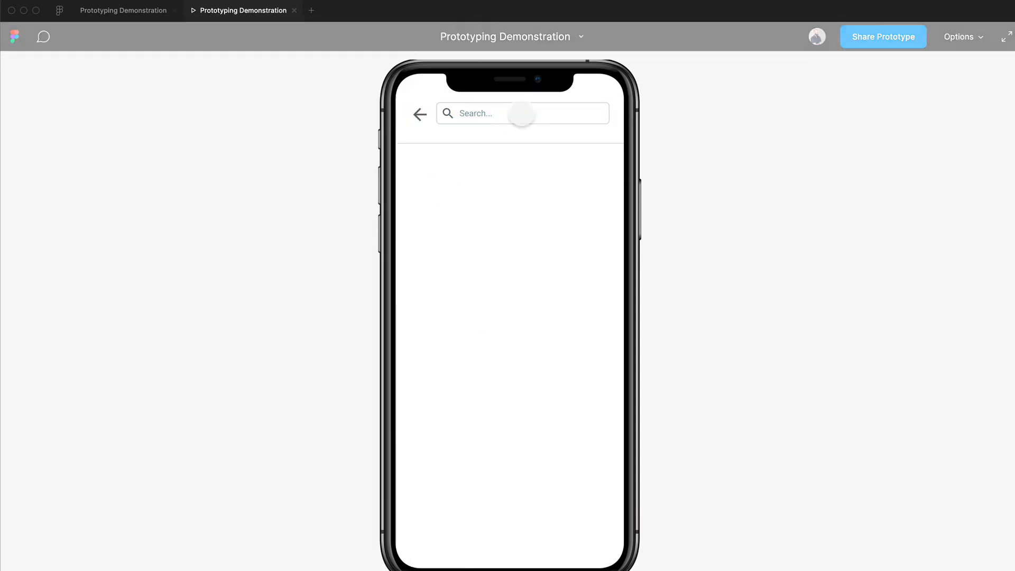
pyautogui.click(528, 235)
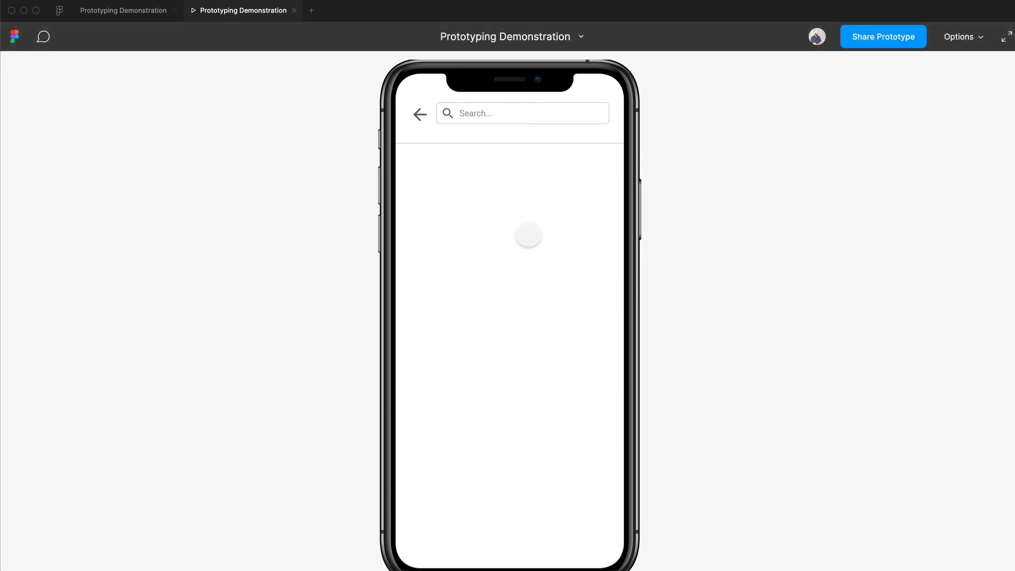
pyautogui.click(420, 114)
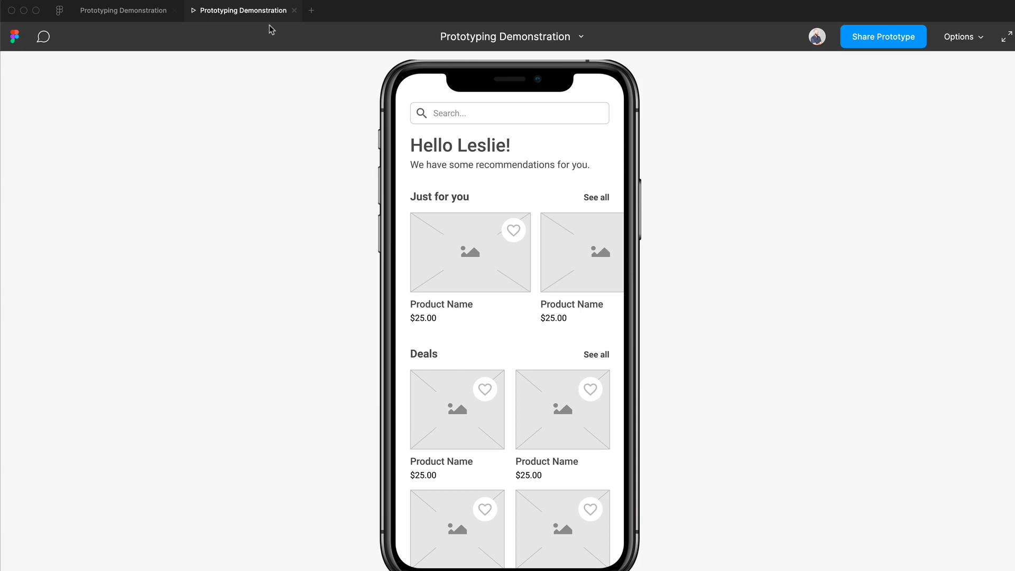
# - Reconnect the Search frame's back arrow interaction to the Home frame so that it uses Navigate To instead of Back
pyautogui.click(156, 11)
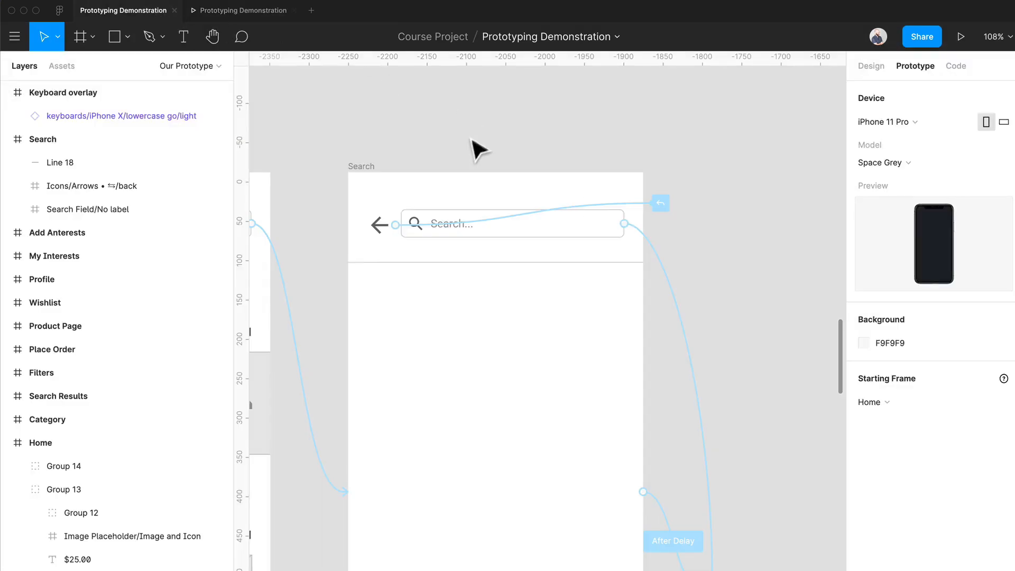
pyautogui.click(637, 209)
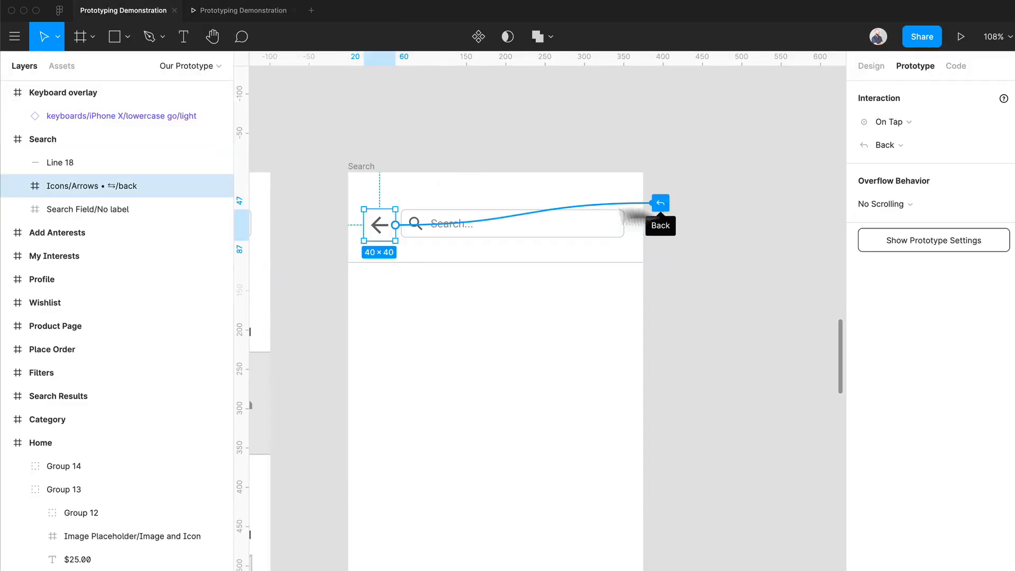
pyautogui.moveTo(637, 211); pyautogui.dragTo(286, 229)
pyautogui.hscroll(-5, 466, 267)
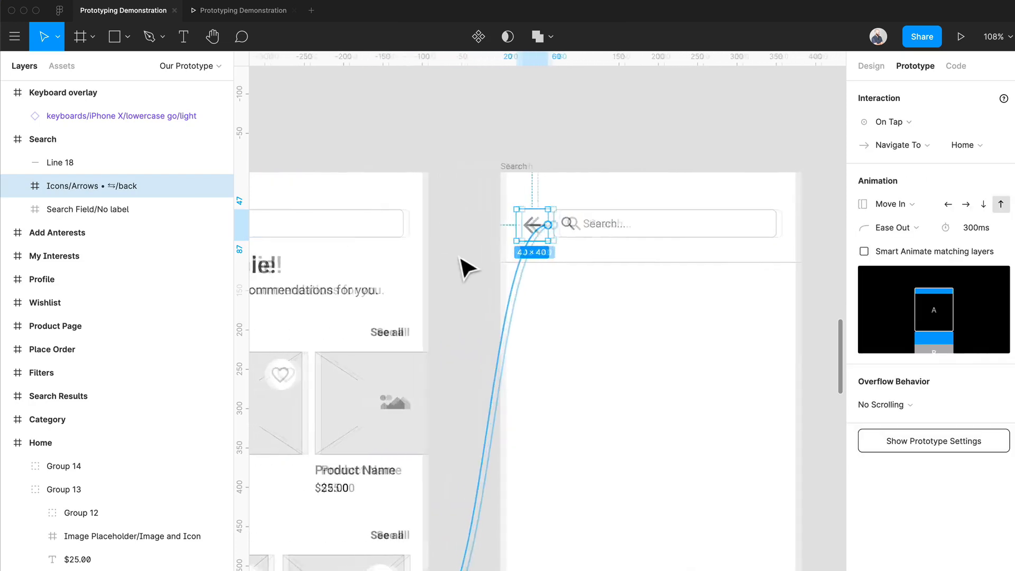
pyautogui.scroll(-4, 466, 267)
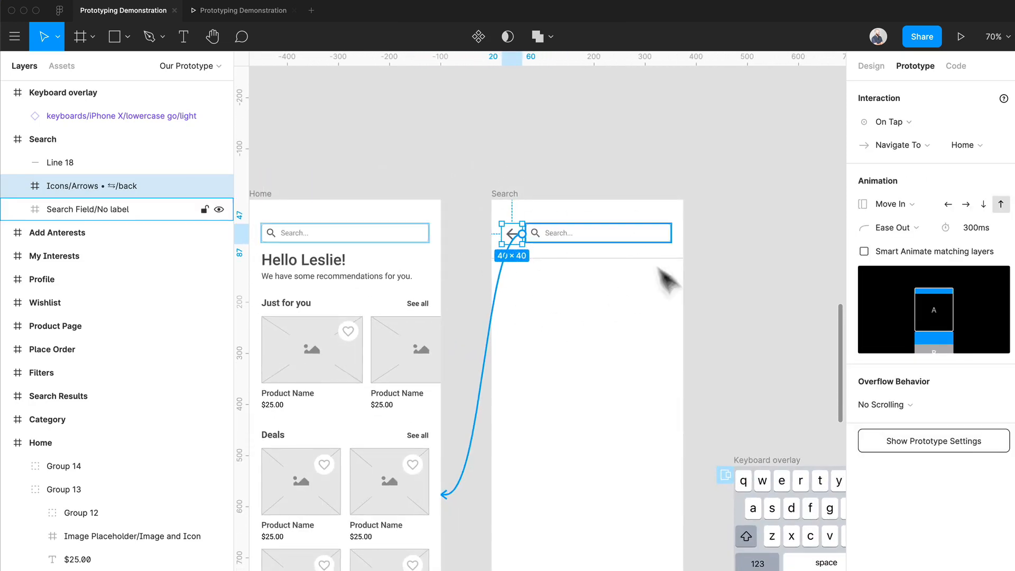
pyautogui.scroll(-2, 635, 339)
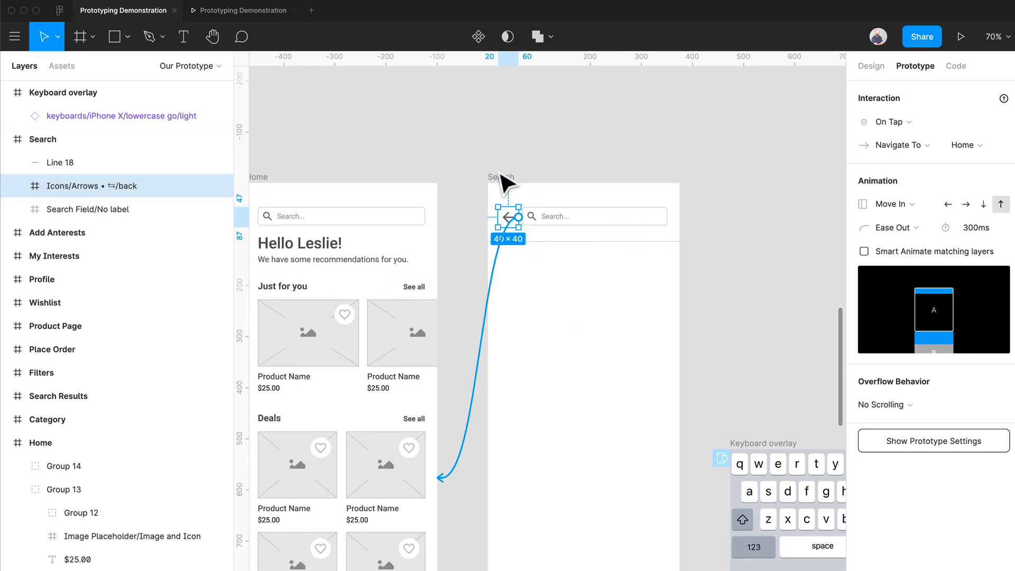
# - Test the back arrow's Navigate To transition in the preview by opening Search from Home, dismissing the keyboard and returning
pyautogui.click(241, 10)
pyautogui.click(569, 189)
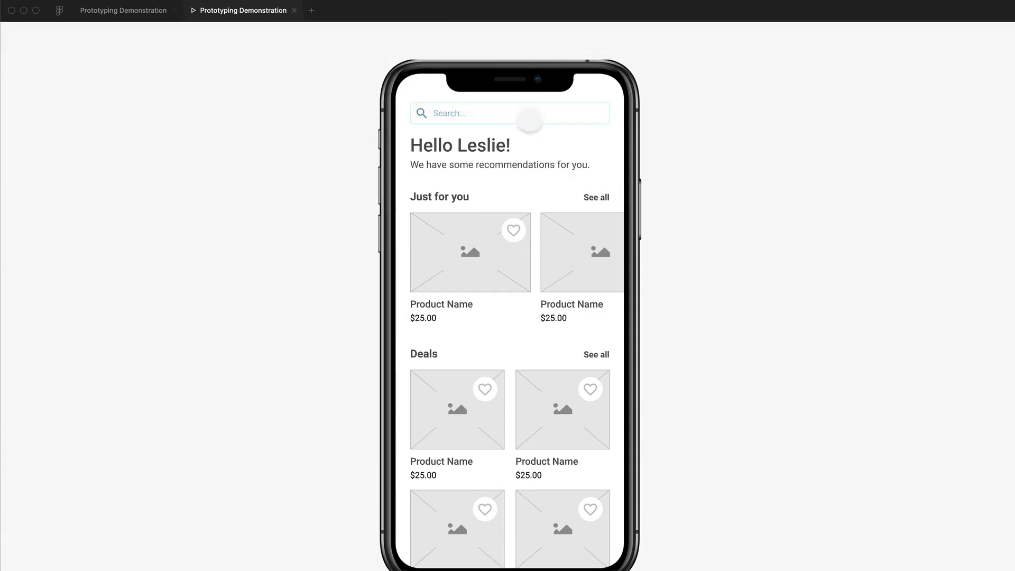
pyautogui.click(531, 115)
pyautogui.click(518, 200)
pyautogui.click(420, 116)
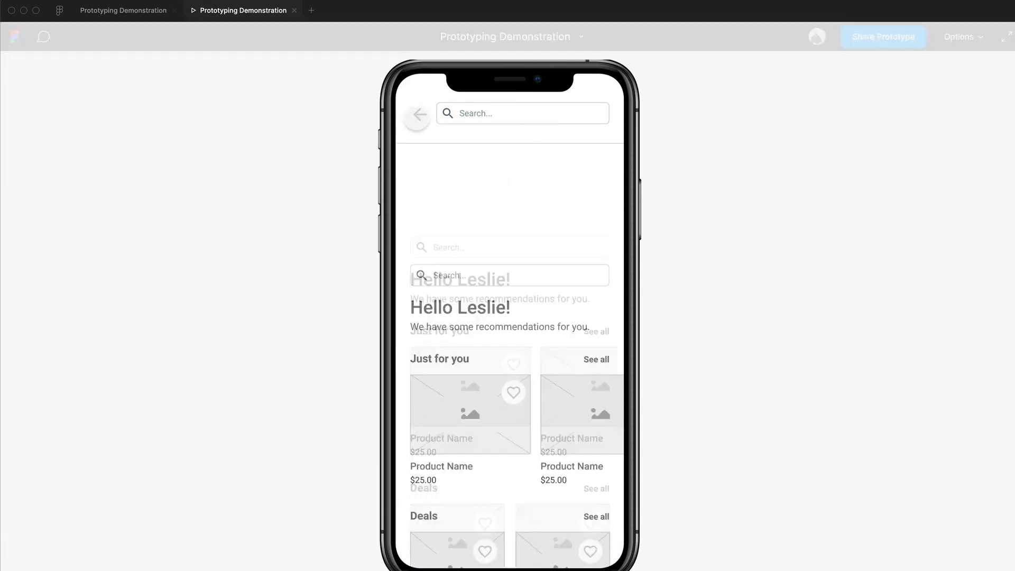
# - Give the Keyboard overlay frame an On Tap interaction with the Close Overlay action
pyautogui.click(140, 13)
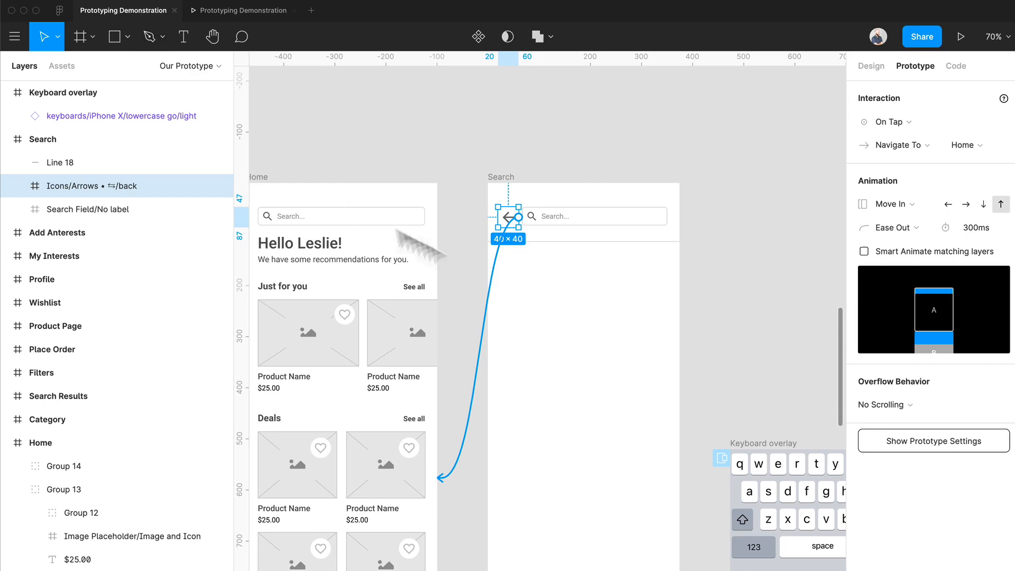
pyautogui.hscroll(4, 517, 290)
pyautogui.click(699, 486)
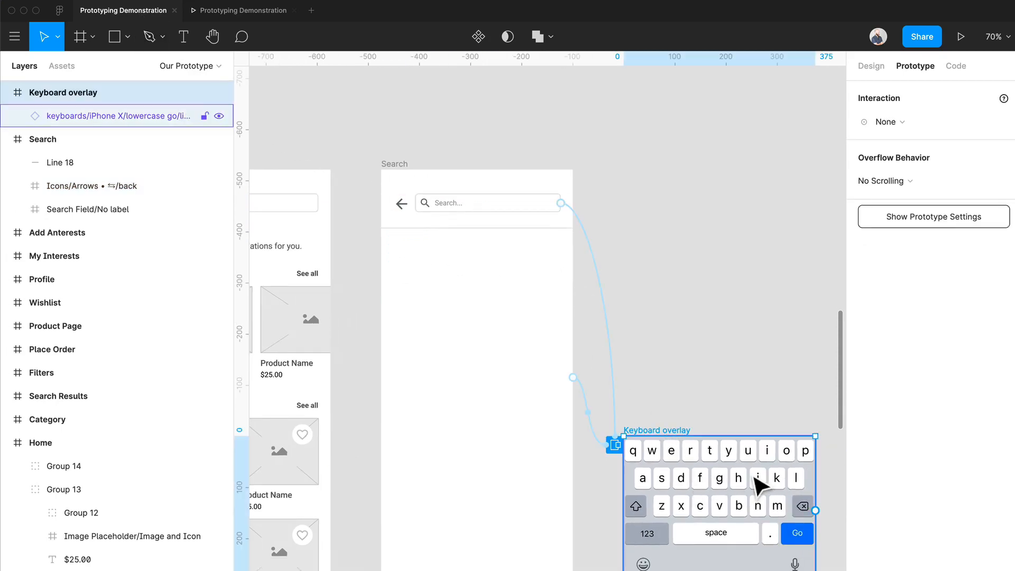
pyautogui.click(885, 122)
pyautogui.click(859, 133)
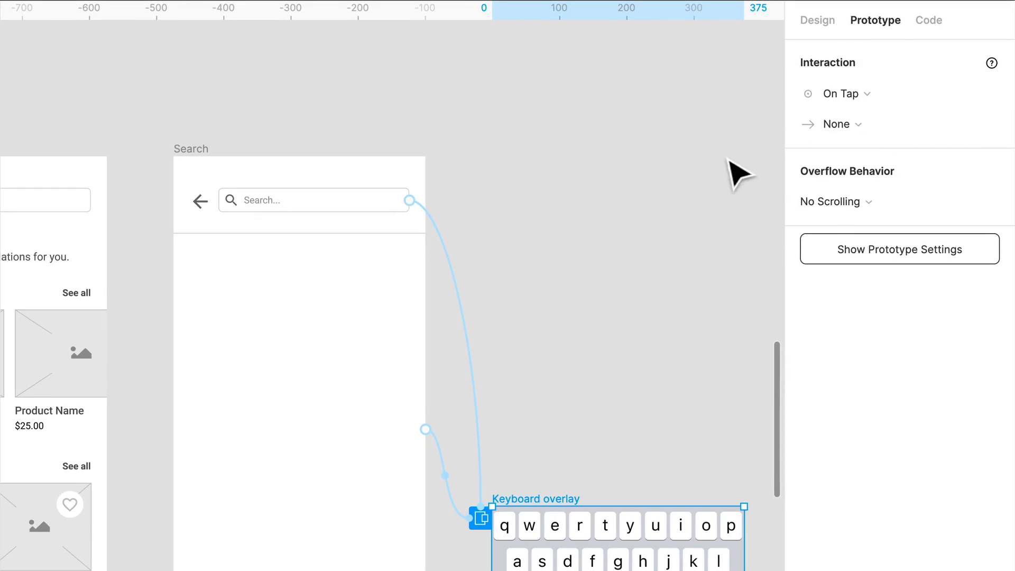
pyautogui.click(899, 125)
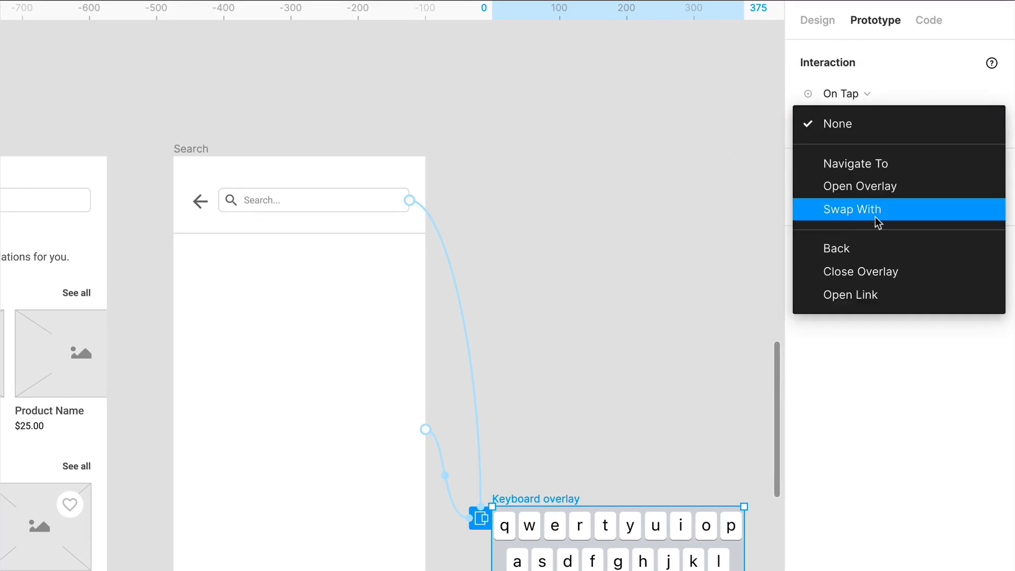
pyautogui.click(862, 272)
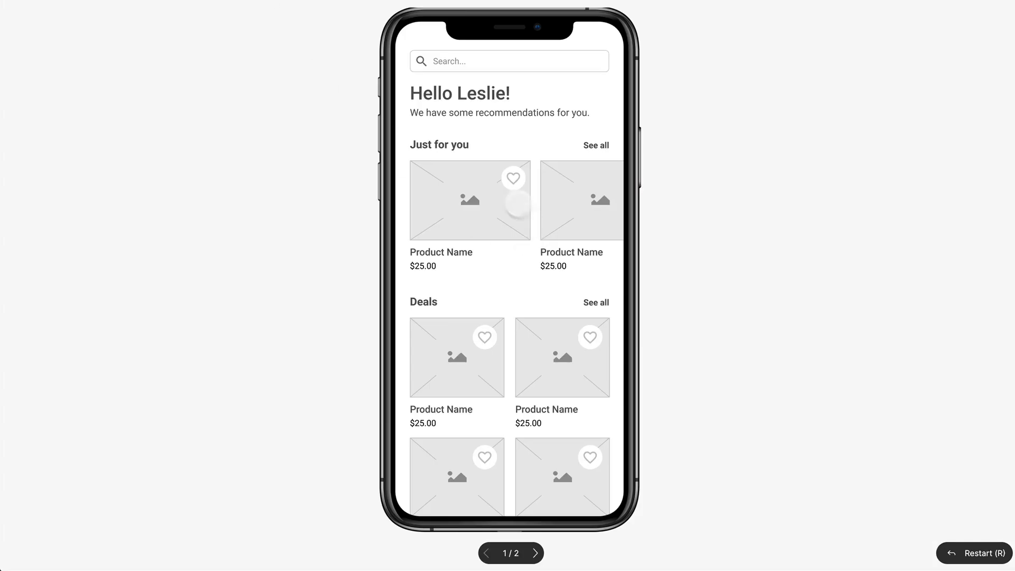
# - Test the keyboard's Close Overlay action in the preview by opening Search from Home and tapping the keyboard, and return to the design file
pyautogui.click(499, 68)
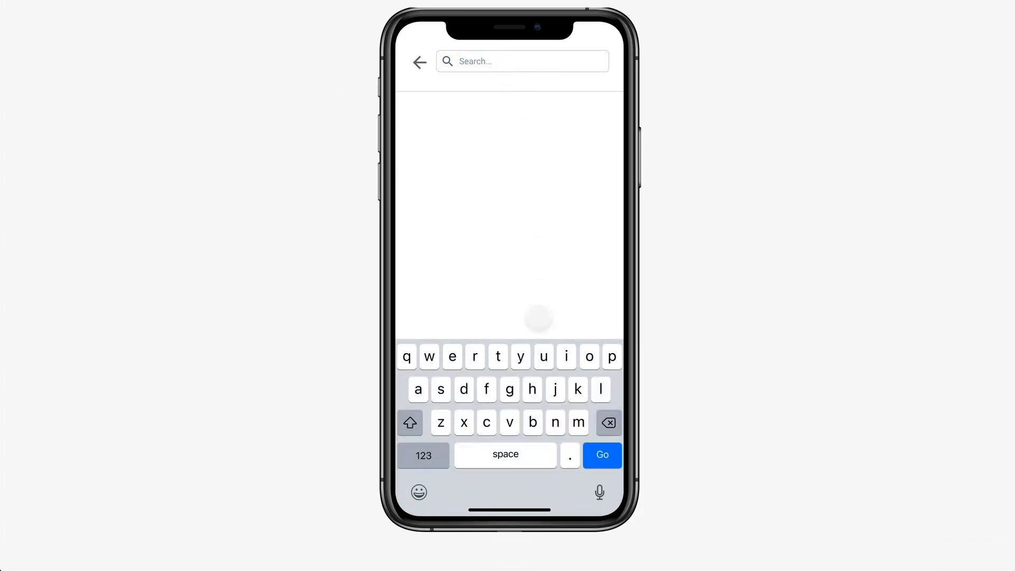
pyautogui.click(515, 403)
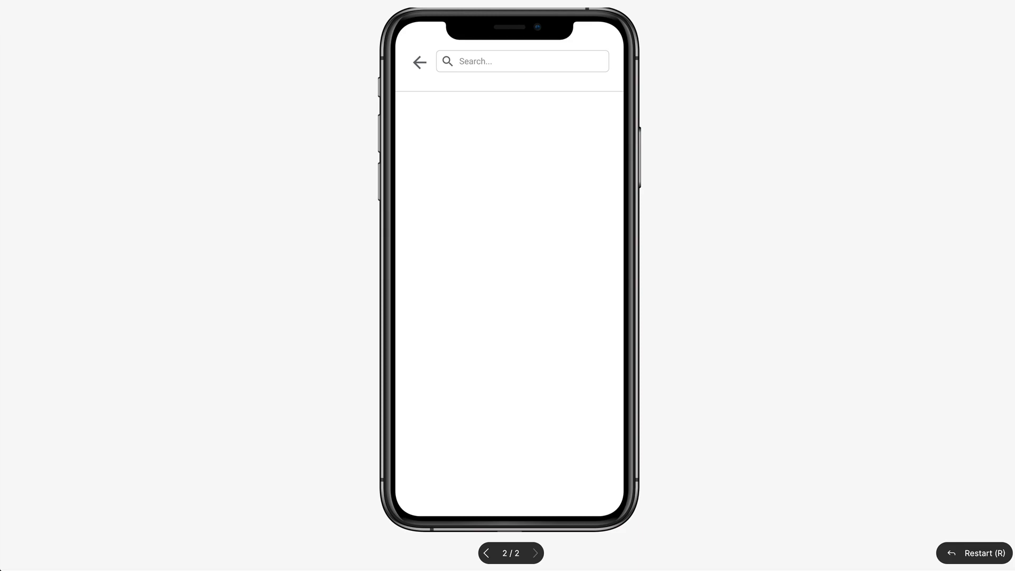
pyautogui.press('Escape')
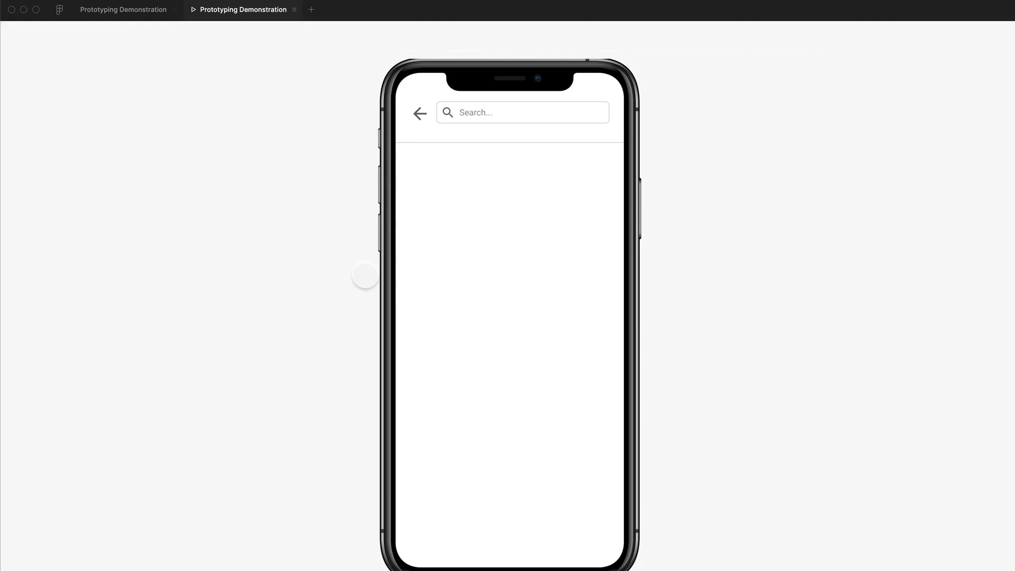
pyautogui.click(151, 12)
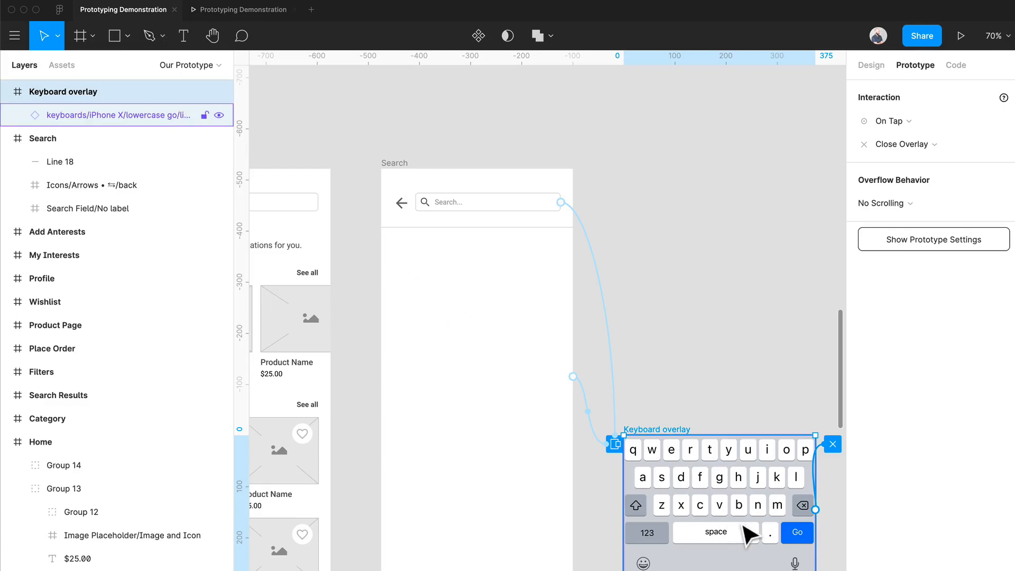
pyautogui.click(743, 476)
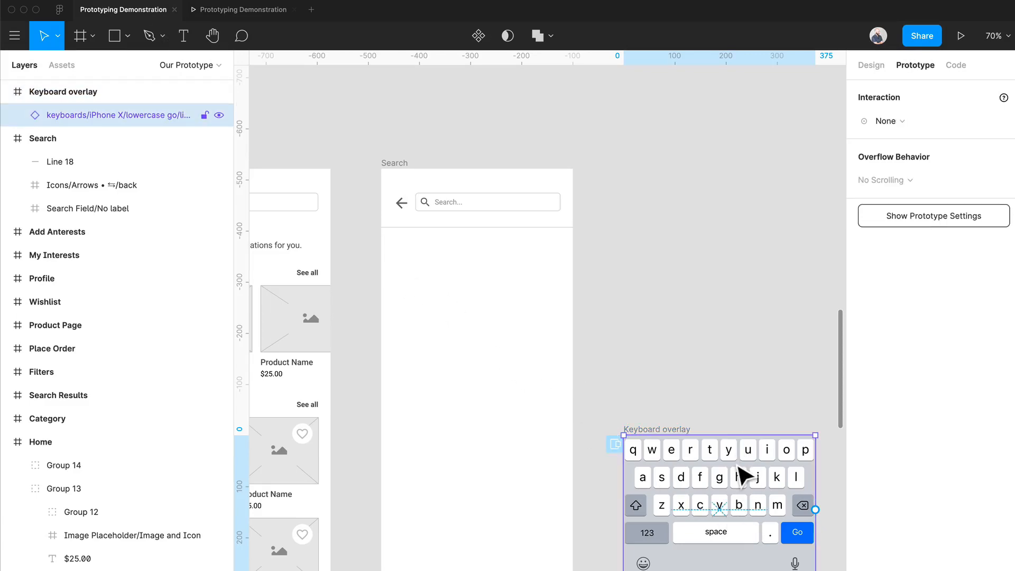
pyautogui.click(871, 65)
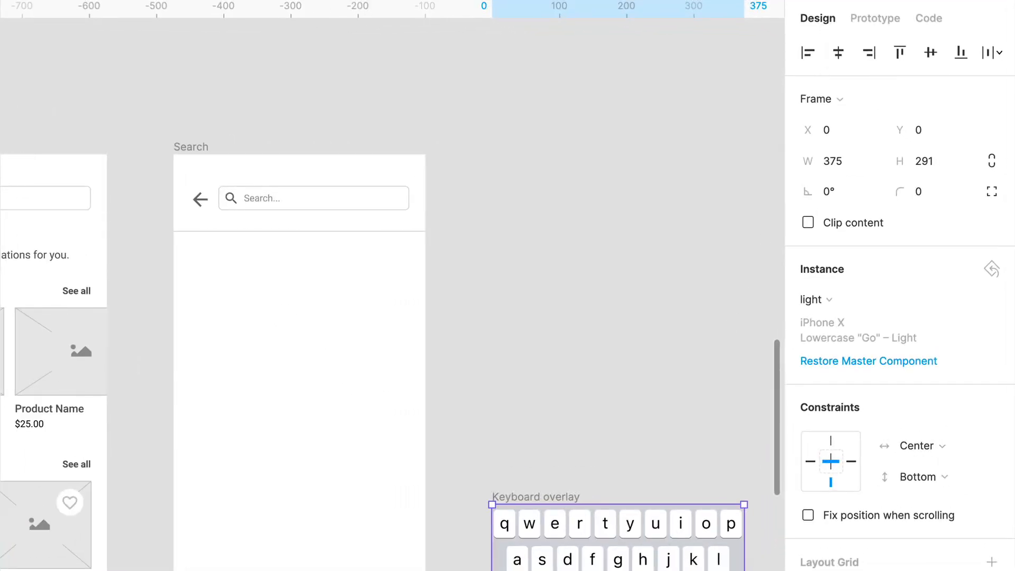
pyautogui.click(857, 26)
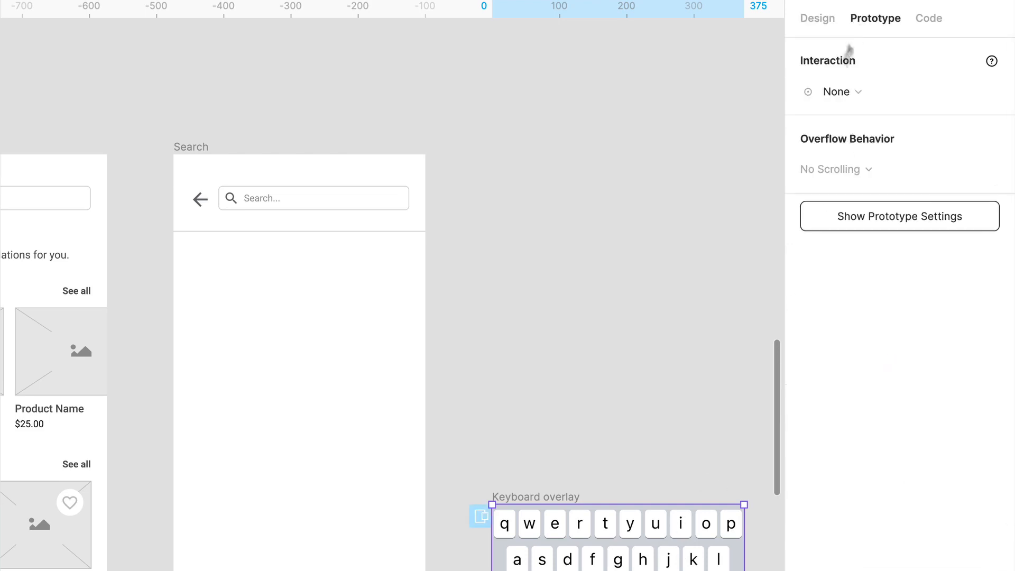
pyautogui.click(846, 95)
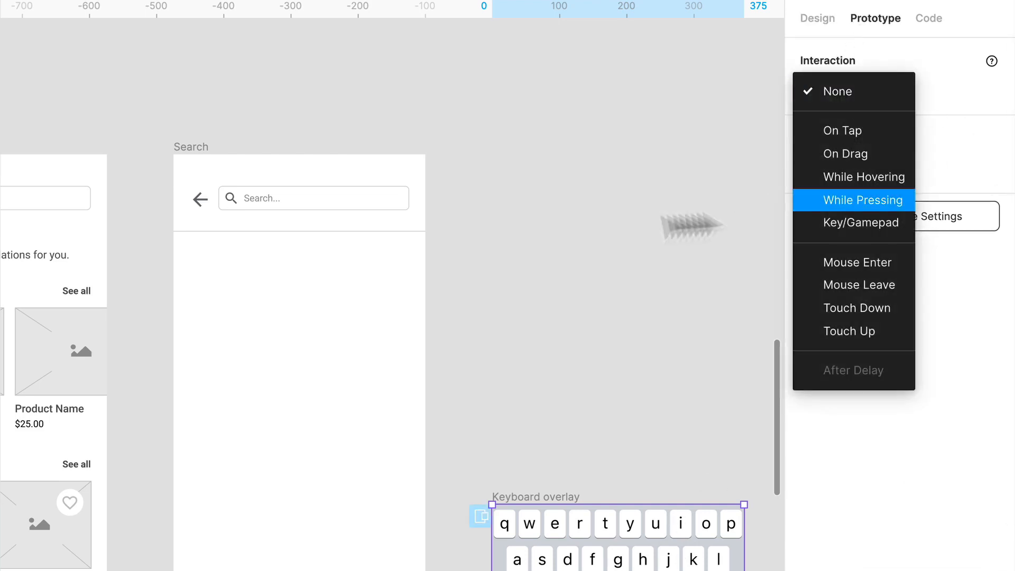
pyautogui.click(651, 216)
# - Turn on the background behind the keyboard overlay for the Search frame's After Delay interaction
pyautogui.click(429, 432)
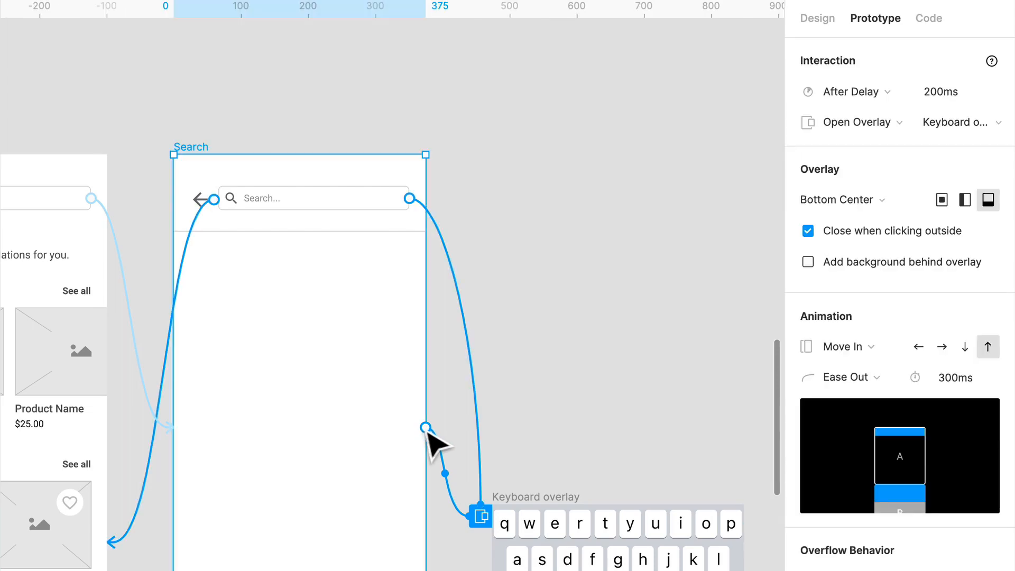
pyautogui.click(808, 262)
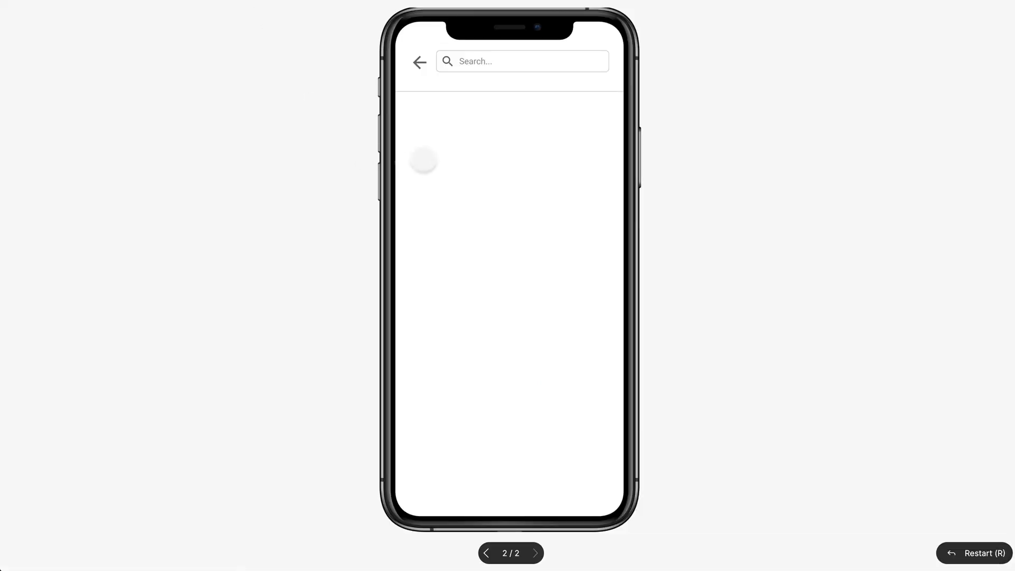
# - Test the keyboard overlay's background in the preview by opening it from the search field and dismissing it by tapping outside, twice
pyautogui.click(476, 61)
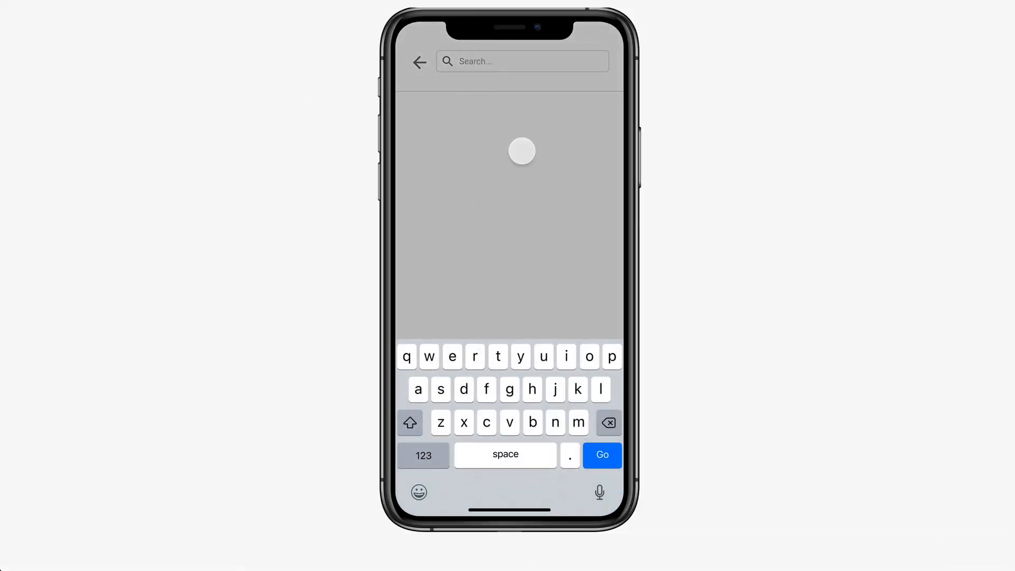
pyautogui.click(517, 154)
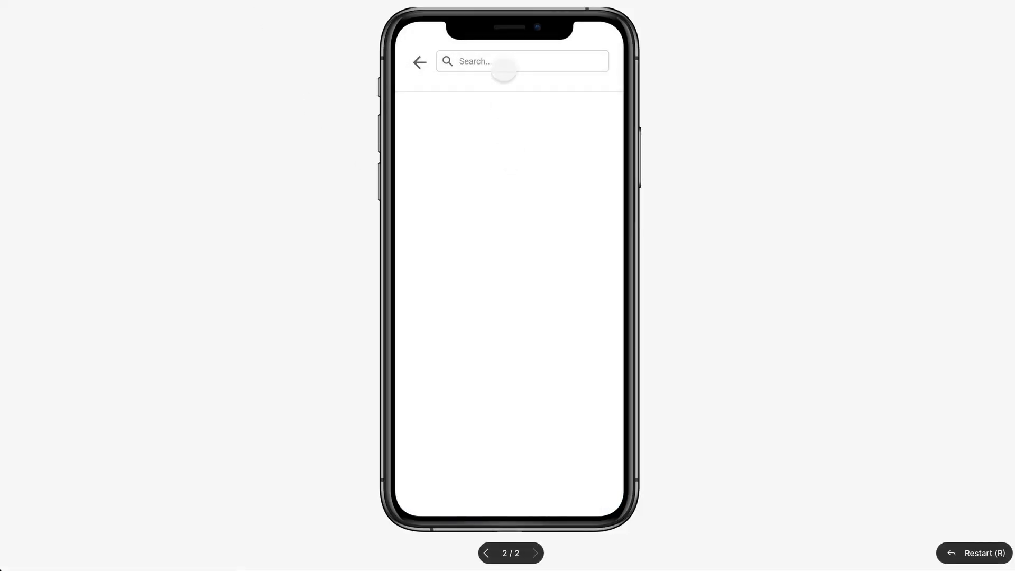
pyautogui.click(504, 69)
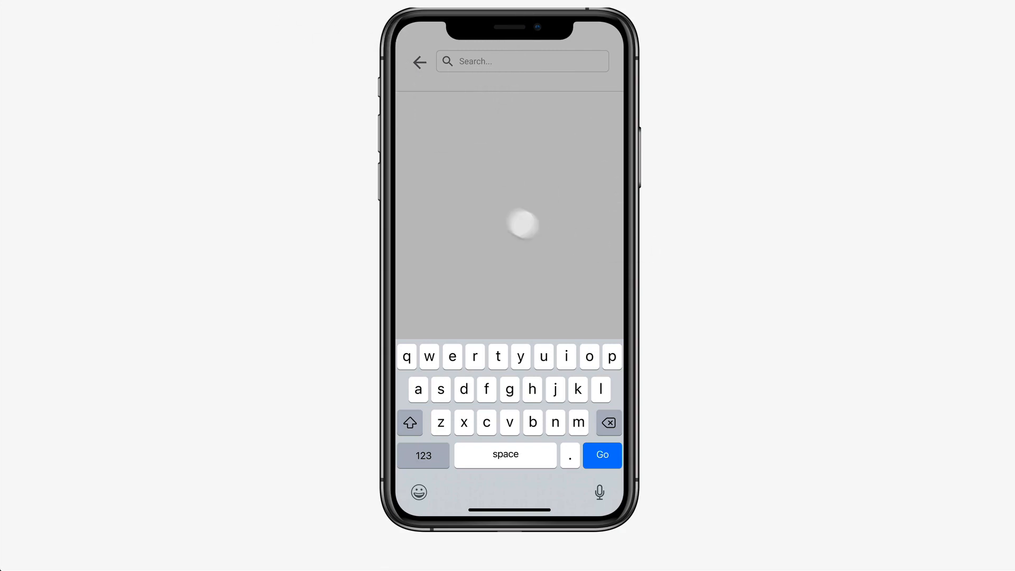
pyautogui.click(562, 195)
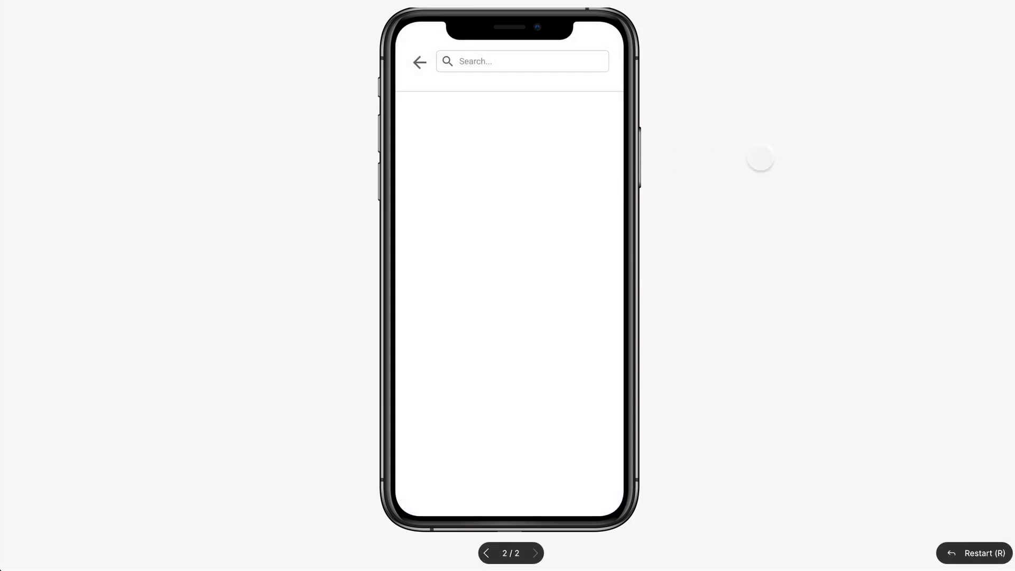